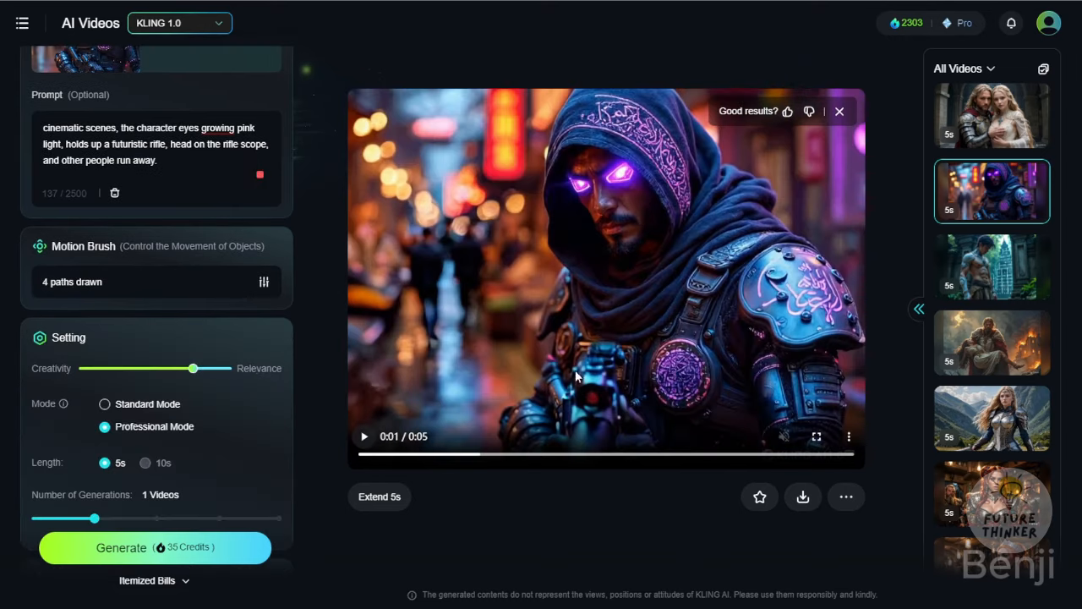
# - Open the hooded warrior's motion brush setup and, with auto-segmentation off, brush the uncovered edges of his armoured arms into Area 1
pyautogui.click(178, 282)
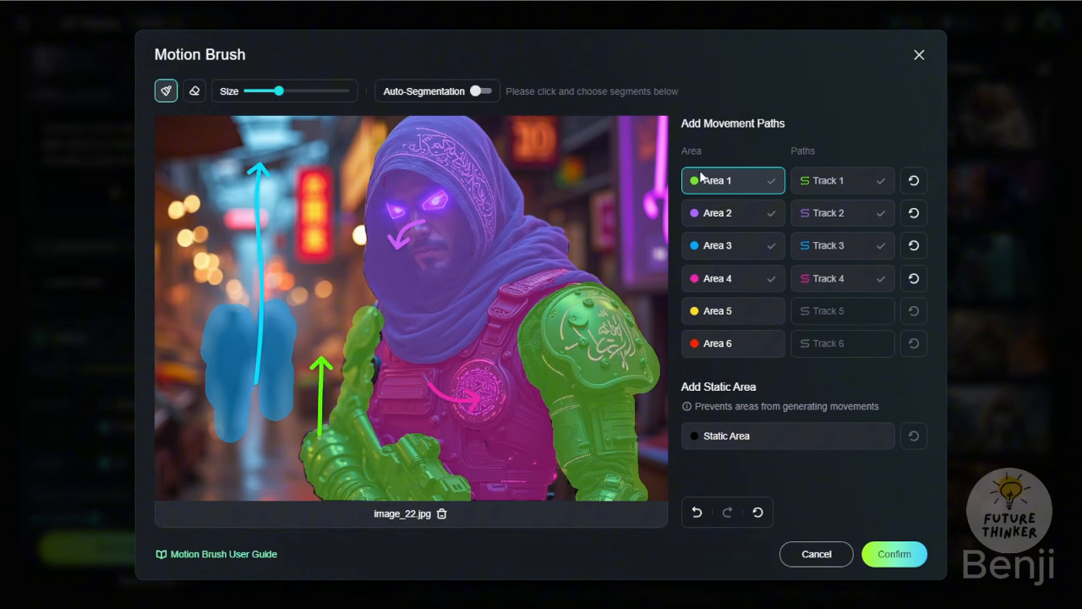
pyautogui.click(481, 90)
pyautogui.click(481, 91)
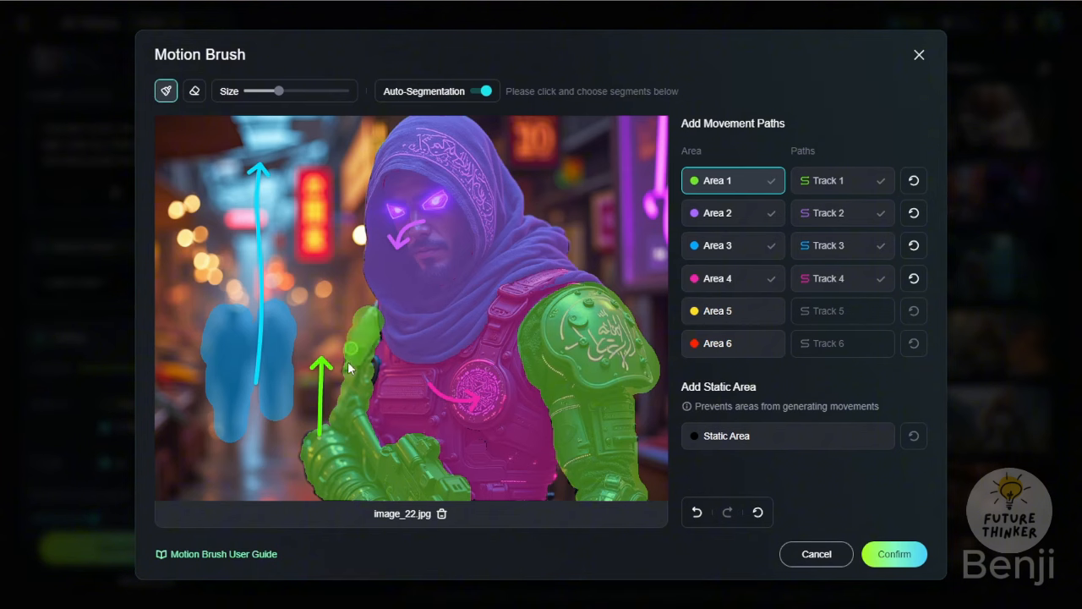
pyautogui.click(488, 92)
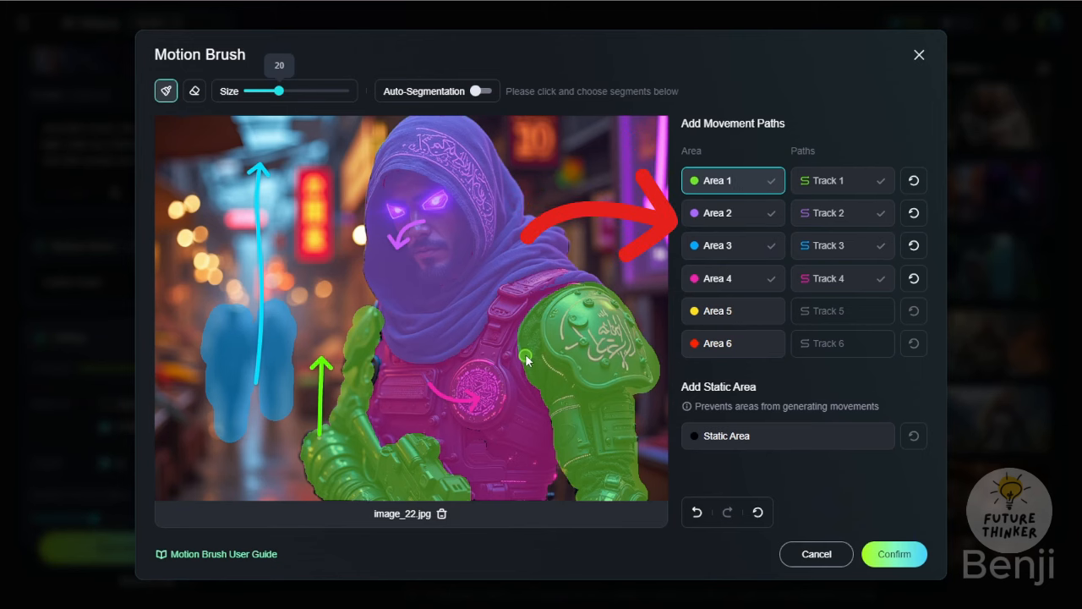
pyautogui.moveTo(569, 467); pyautogui.dragTo(573, 497)
# - Redraw Track 2 for the hooded head as a curve from the nose sideways and down past the hood's edge
pyautogui.click(733, 213)
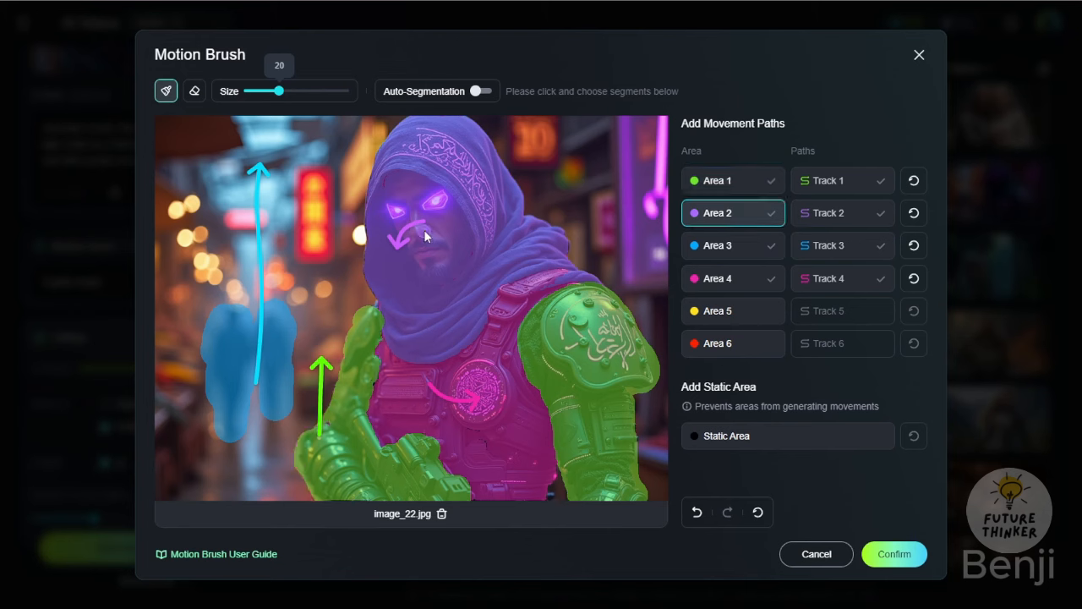
pyautogui.click(841, 215)
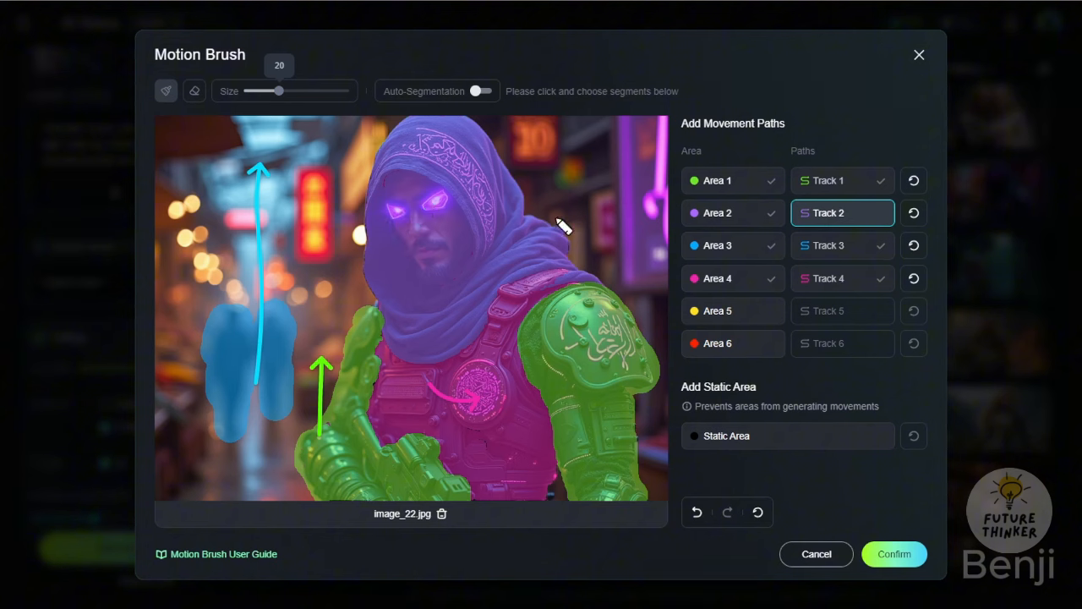
pyautogui.moveTo(409, 222)
pyautogui.mouseDown()
pyautogui.moveTo(372, 225)
pyautogui.moveTo(360, 254)
pyautogui.mouseUp()
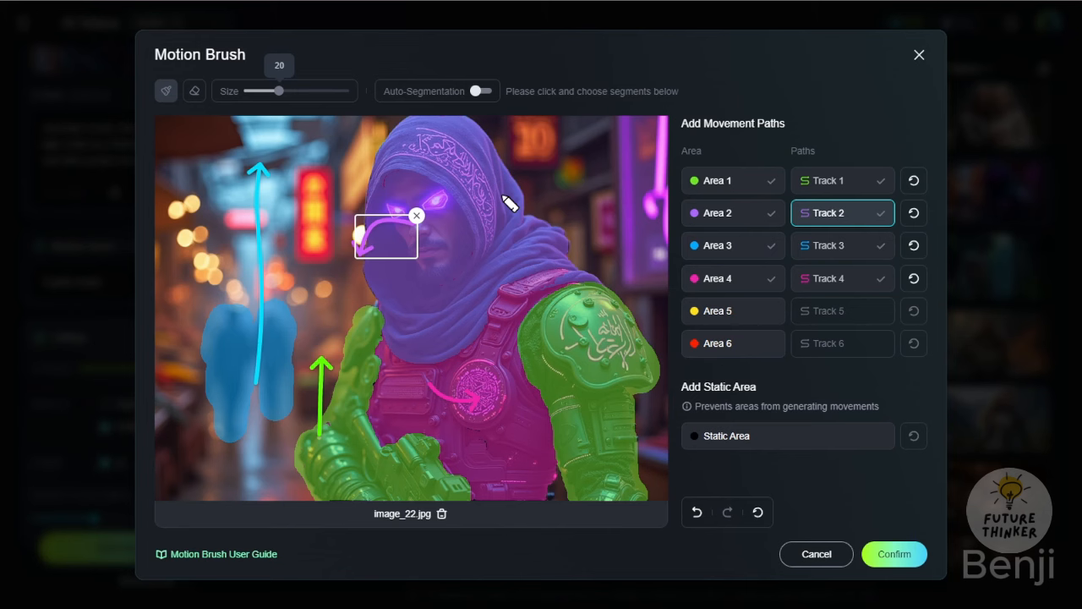
# - Review the chest's Area 4 and Track 4, and return to the hooded warrior's generated video
pyautogui.click(403, 380)
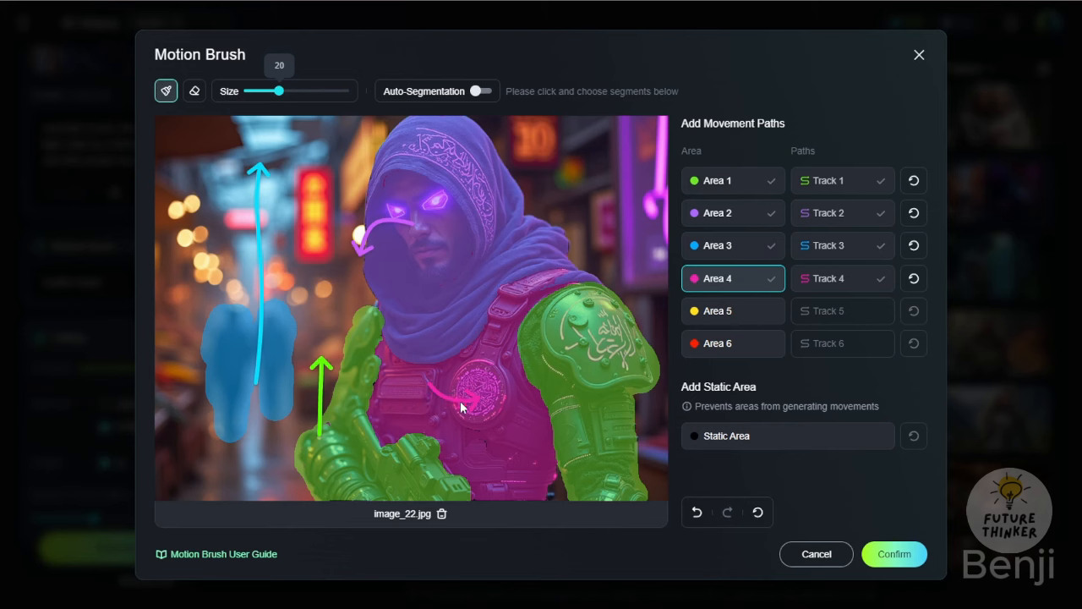
pyautogui.click(825, 279)
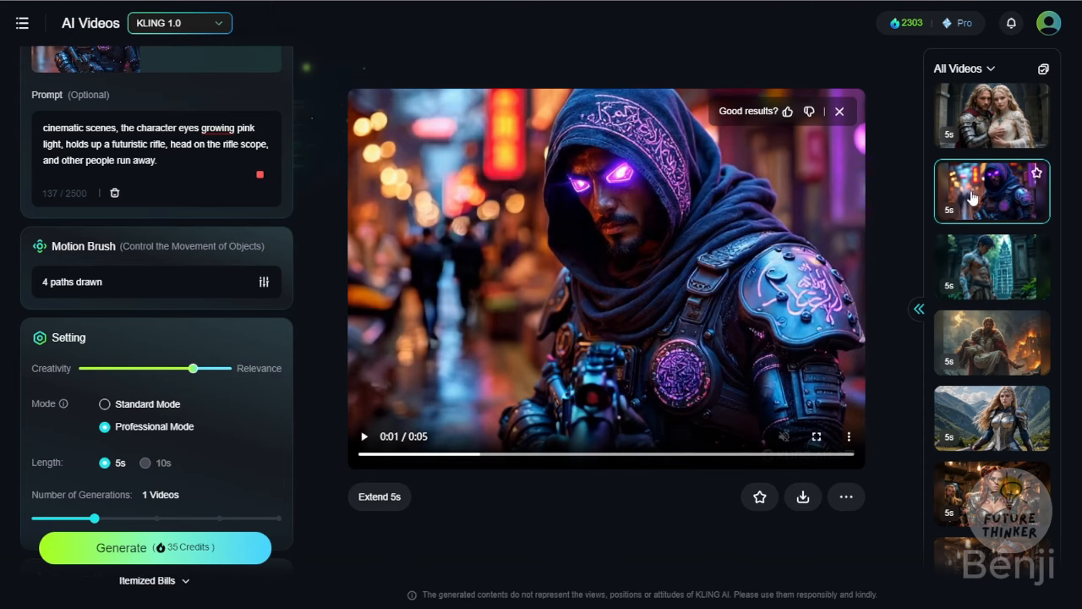
pyautogui.click(401, 271)
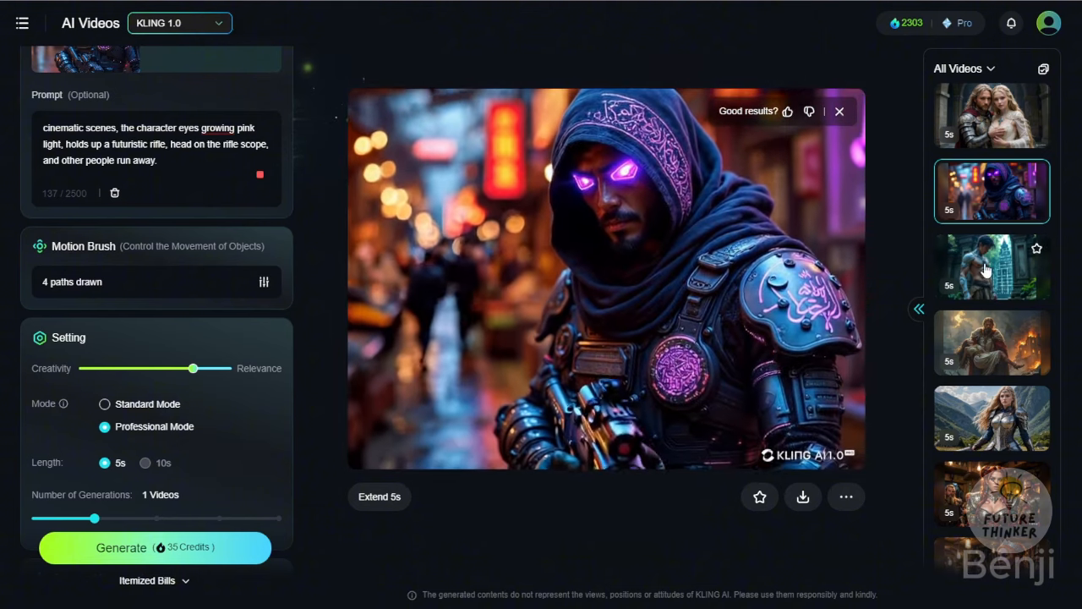
# - Open the motion brush setup of the video with the man before the glowing tower and examine Tracks 1 and 2
pyautogui.click(983, 270)
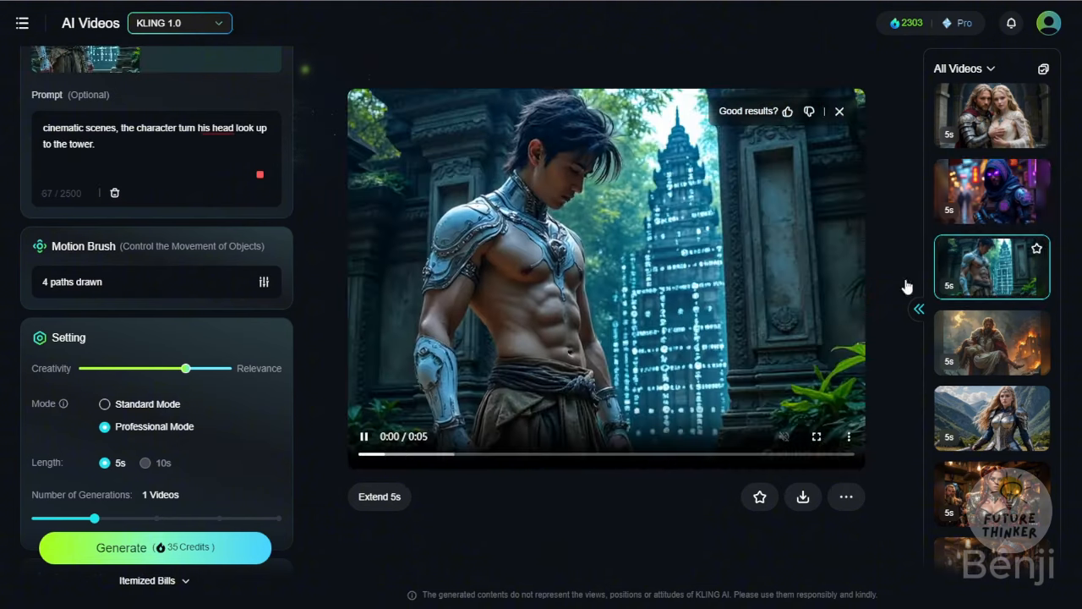
pyautogui.click(263, 282)
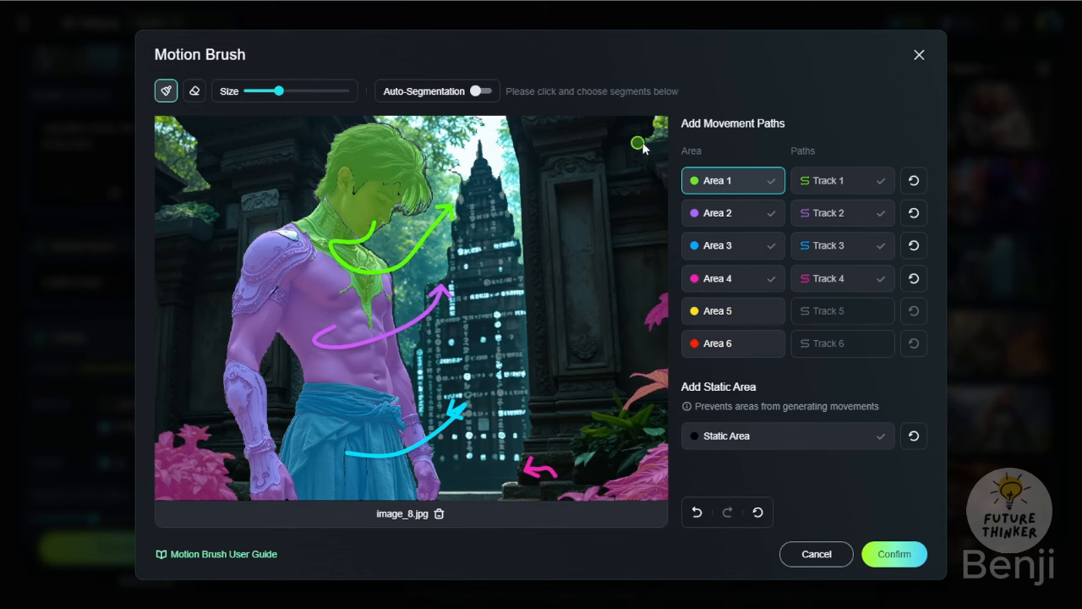
pyautogui.click(818, 179)
pyautogui.click(448, 303)
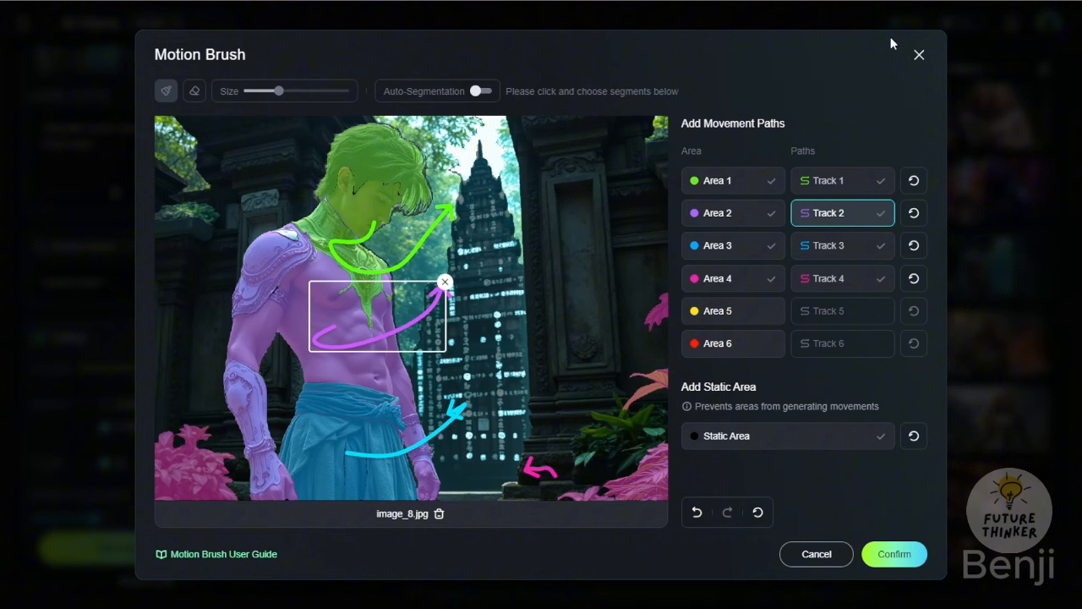
# - Examine the static area, the plants' Area 4 and Track 4, and confirm the motion brush setup
pyautogui.click(743, 440)
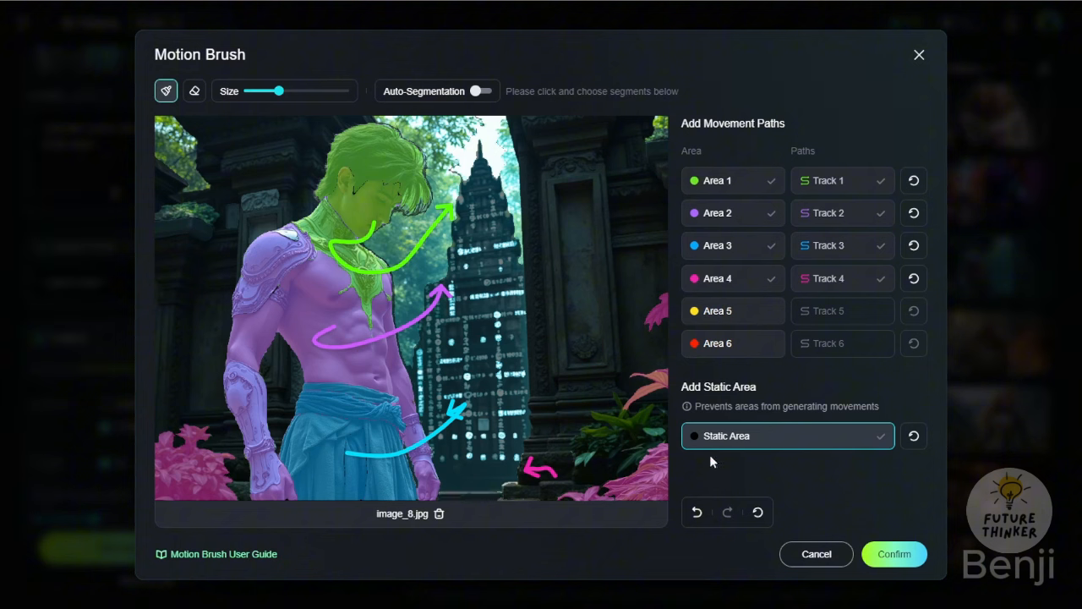
pyautogui.click(711, 282)
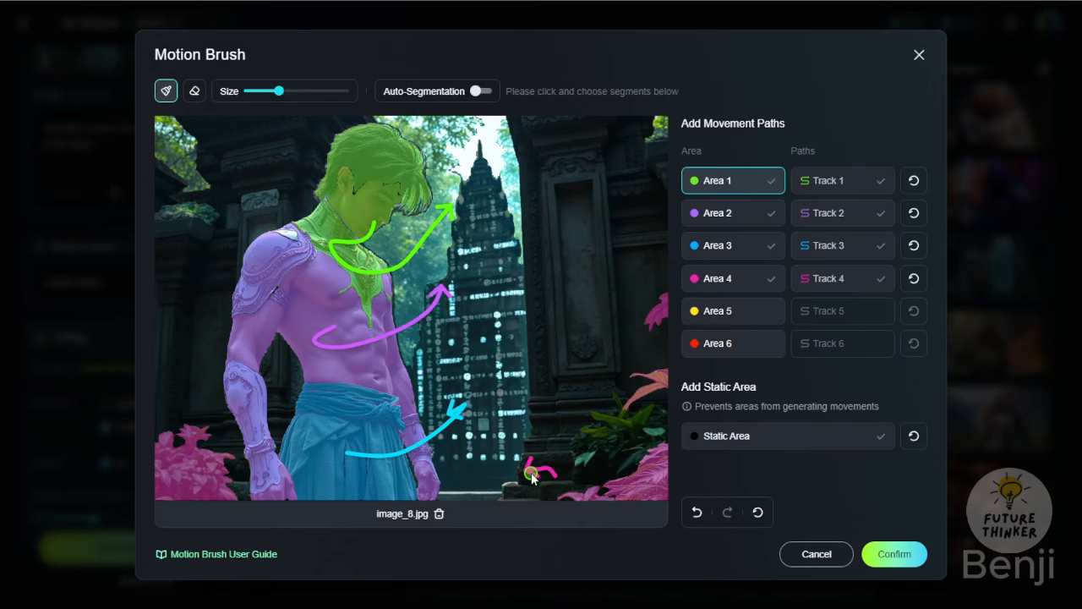
pyautogui.moveTo(532, 476); pyautogui.dragTo(552, 471)
pyautogui.click(831, 279)
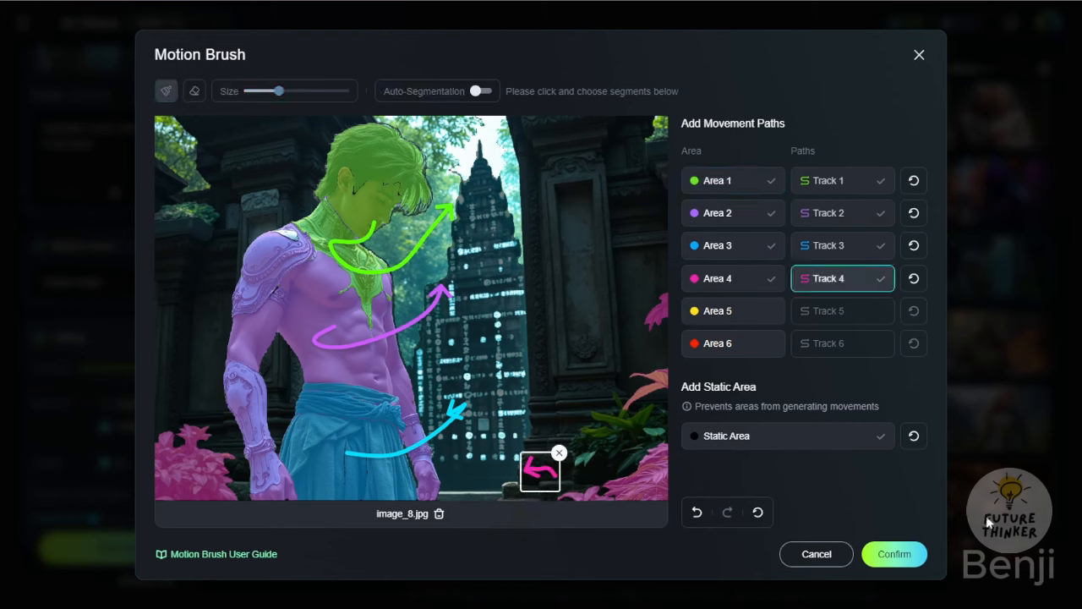
pyautogui.click(894, 554)
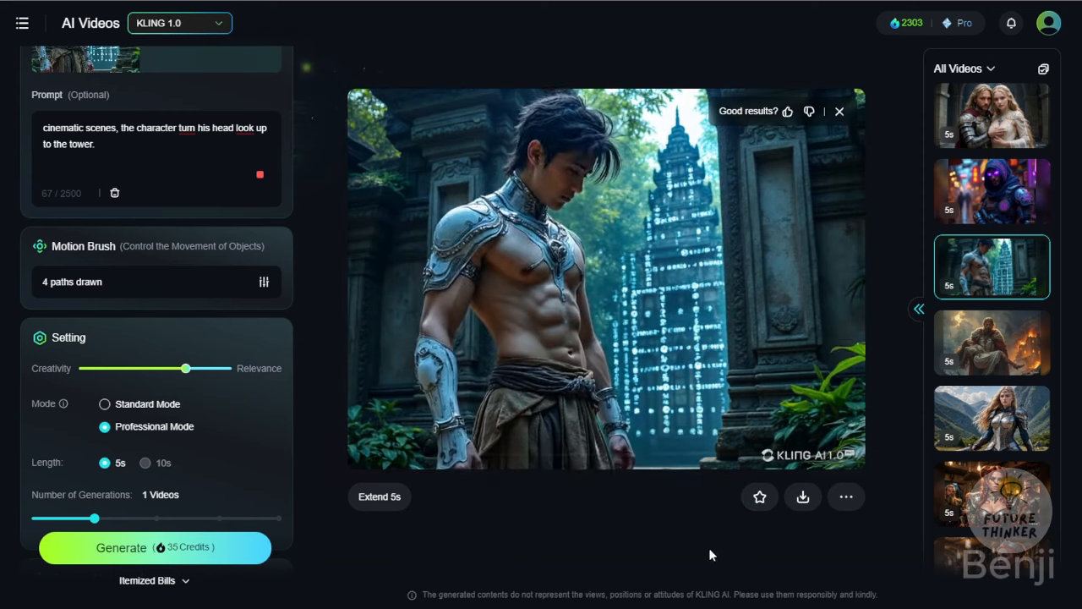
# - Open the motion brush setup of the king and queen burning castle video and examine Area 5 on the king's head
pyautogui.click(981, 338)
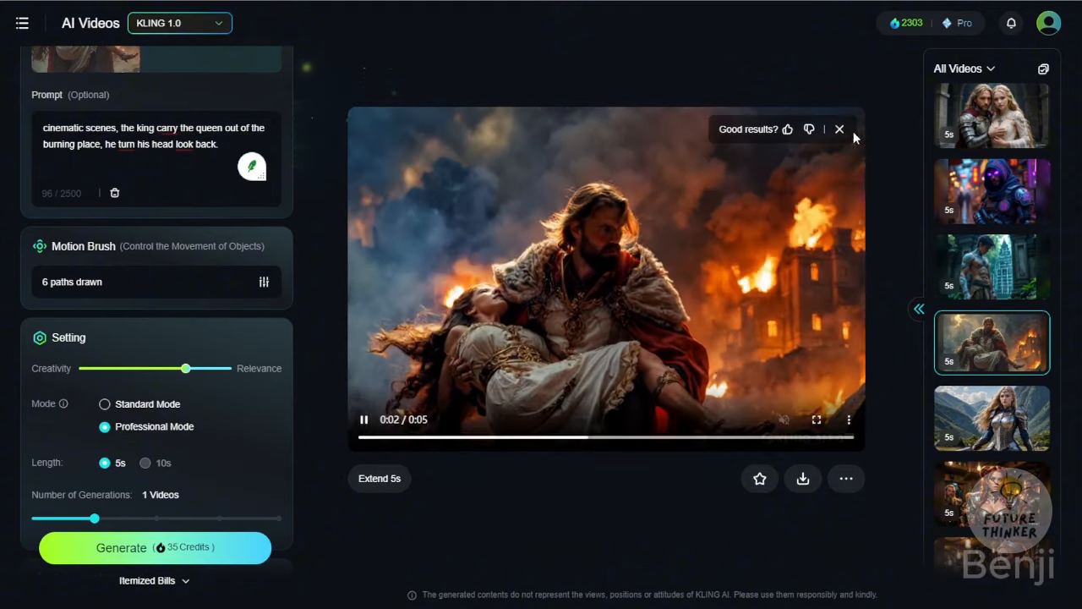
pyautogui.click(837, 130)
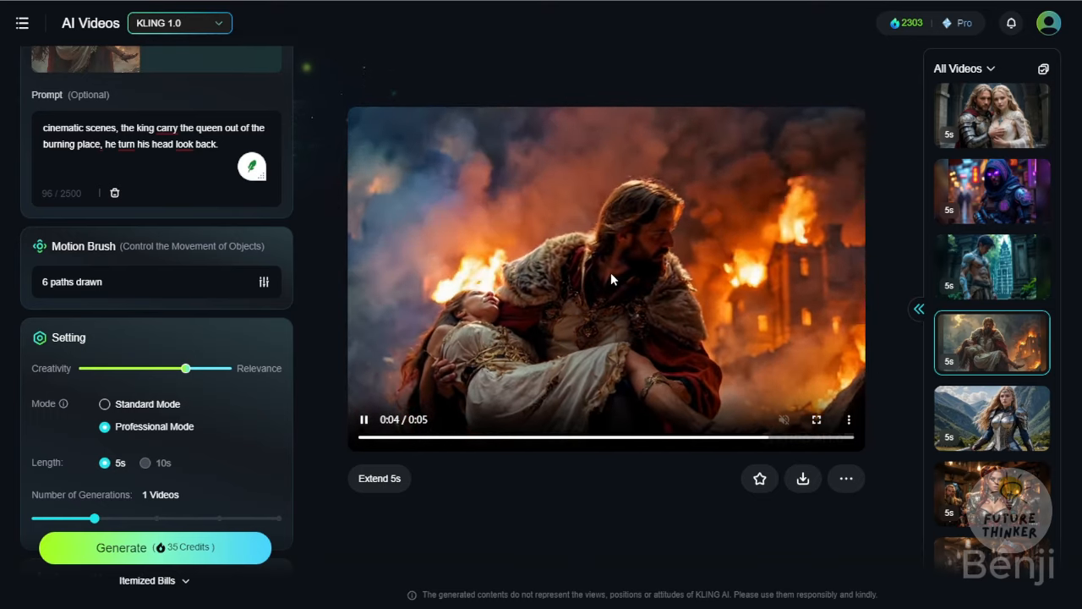
pyautogui.click(121, 282)
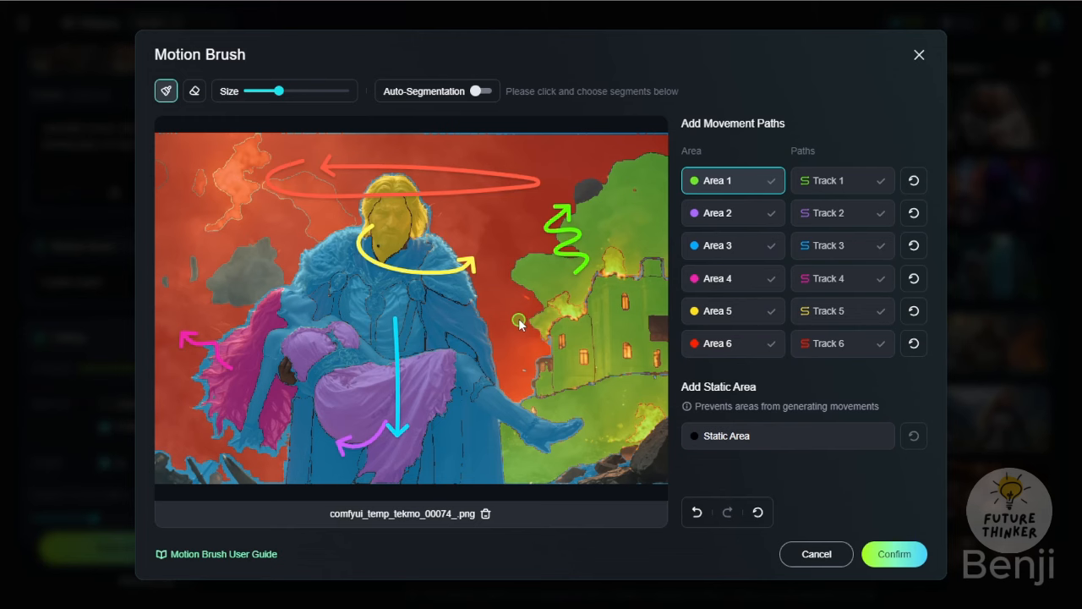
pyautogui.click(713, 318)
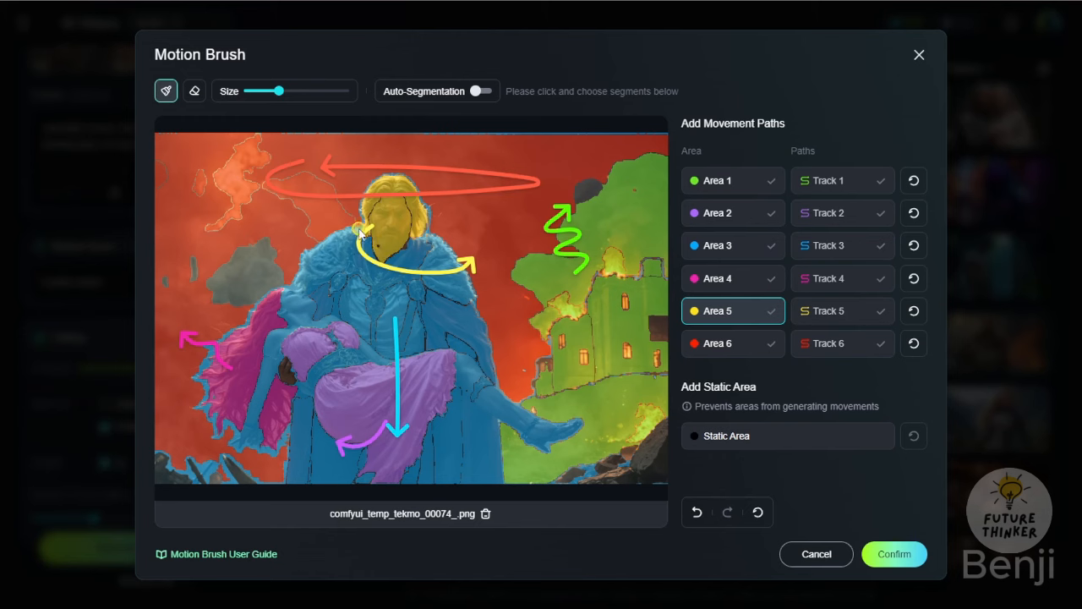
# - Examine the king's Area 3 with Track 3, the fire's Track 1, and the area on the queen's hair
pyautogui.click(372, 288)
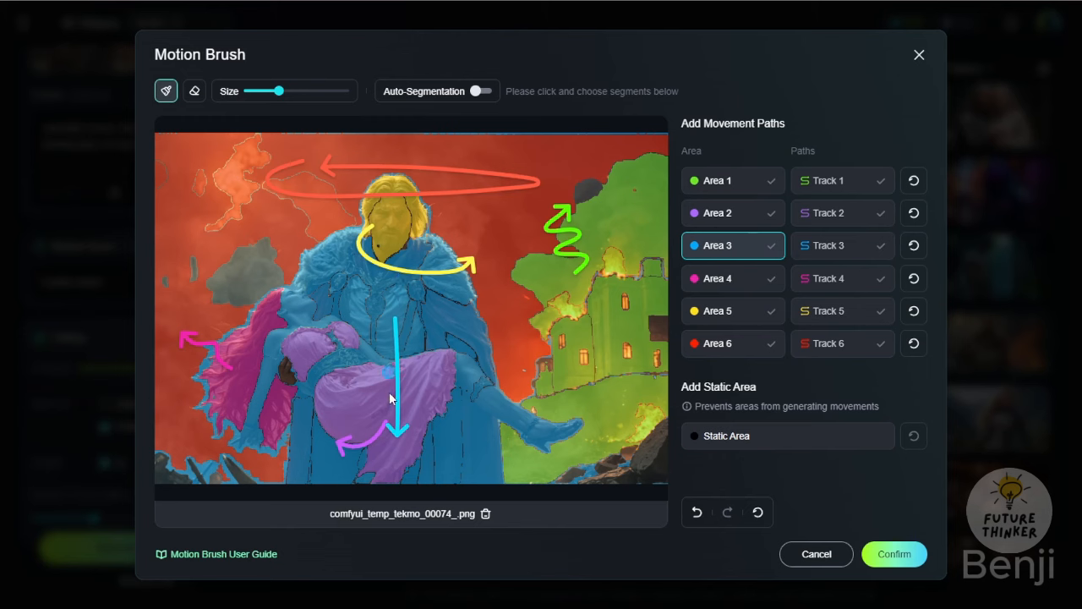
pyautogui.click(816, 250)
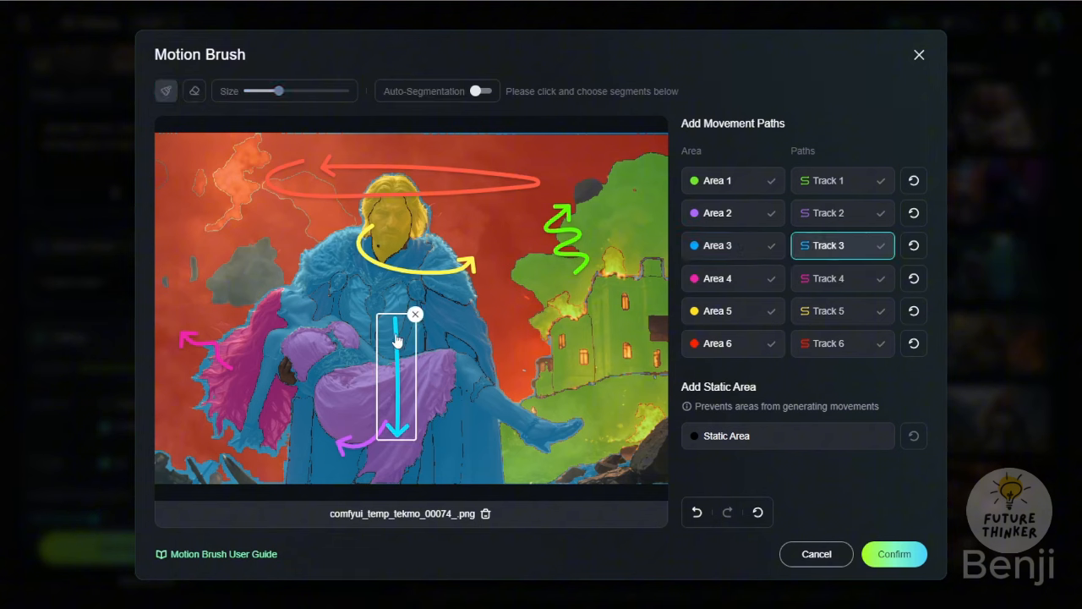
pyautogui.click(853, 187)
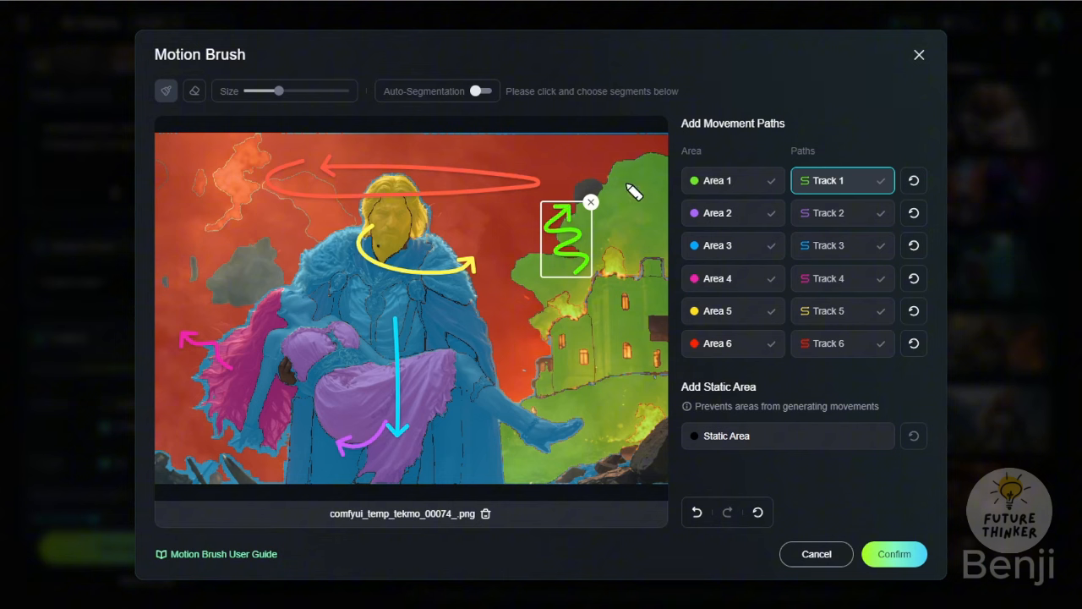
pyautogui.click(227, 361)
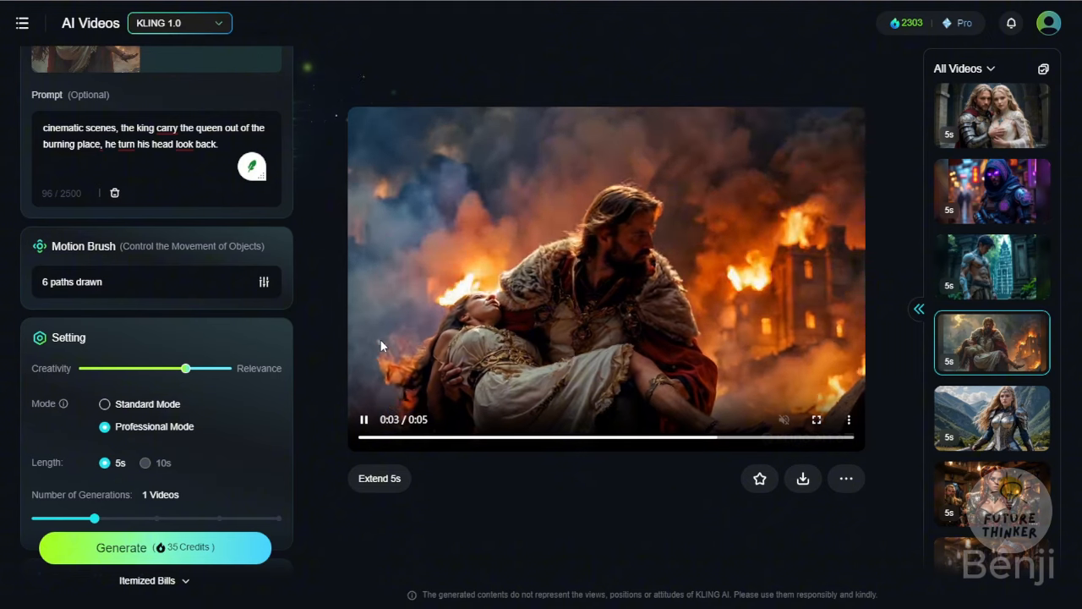
# - Open the video of the blonde armoured woman with a sword and review its source image, prompt and motion brush settings
pyautogui.click(983, 421)
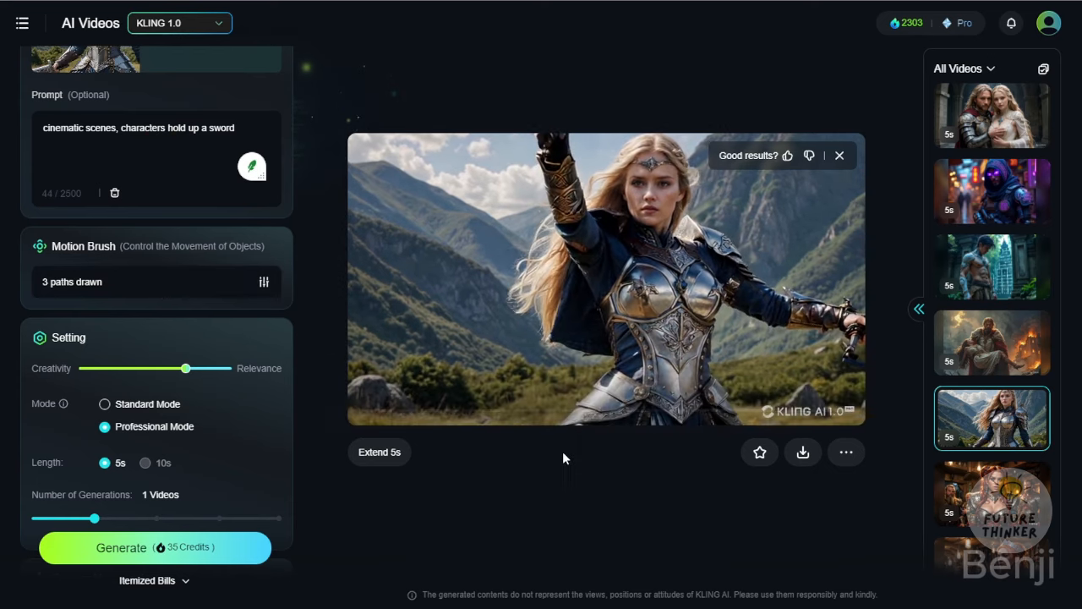
pyautogui.scroll(3, 194, 282)
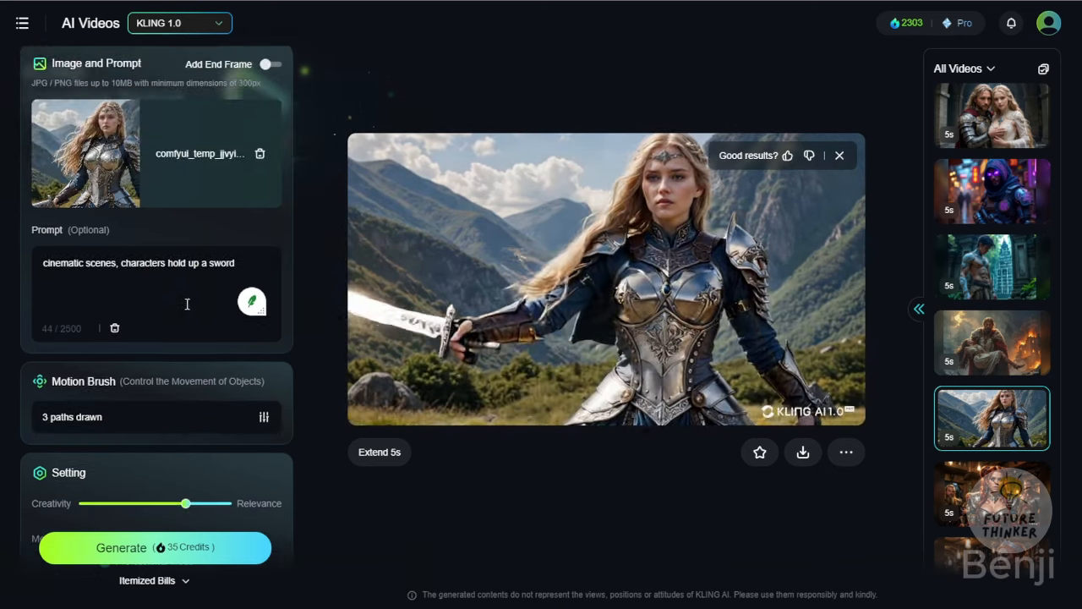
pyautogui.click(164, 397)
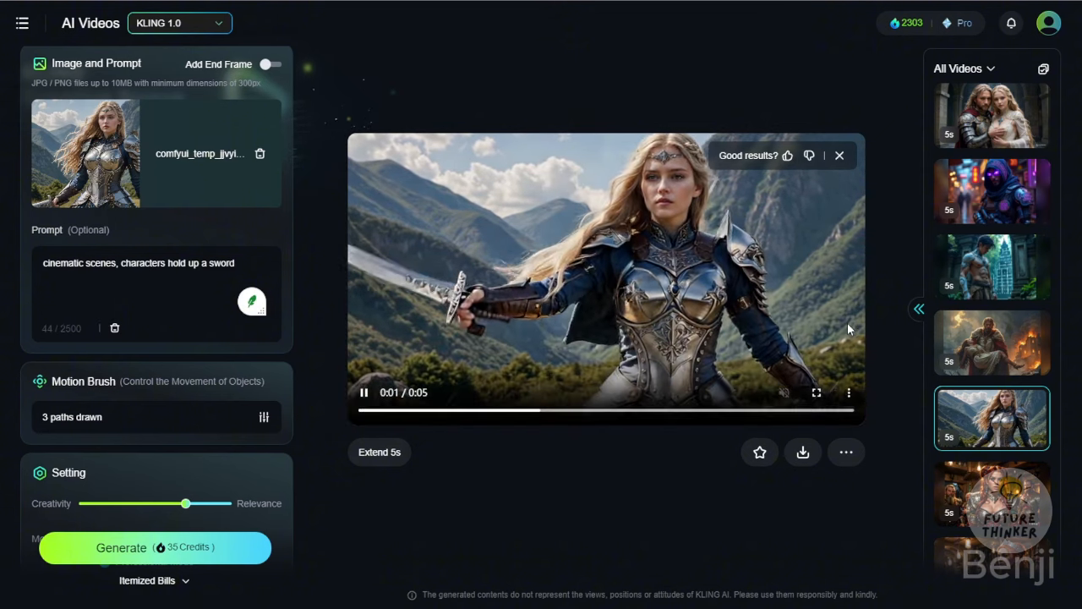
pyautogui.click(150, 283)
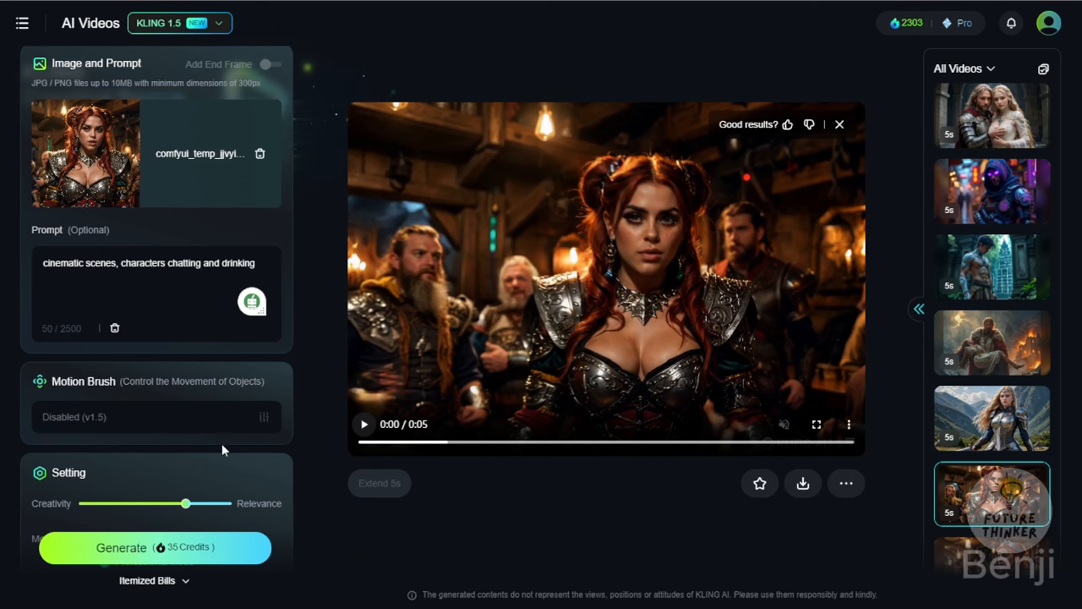
# - Open the tavern video of the red-haired woman wearing a crown and review its prompt
pyautogui.click(1001, 556)
pyautogui.scroll(-2, 968, 421)
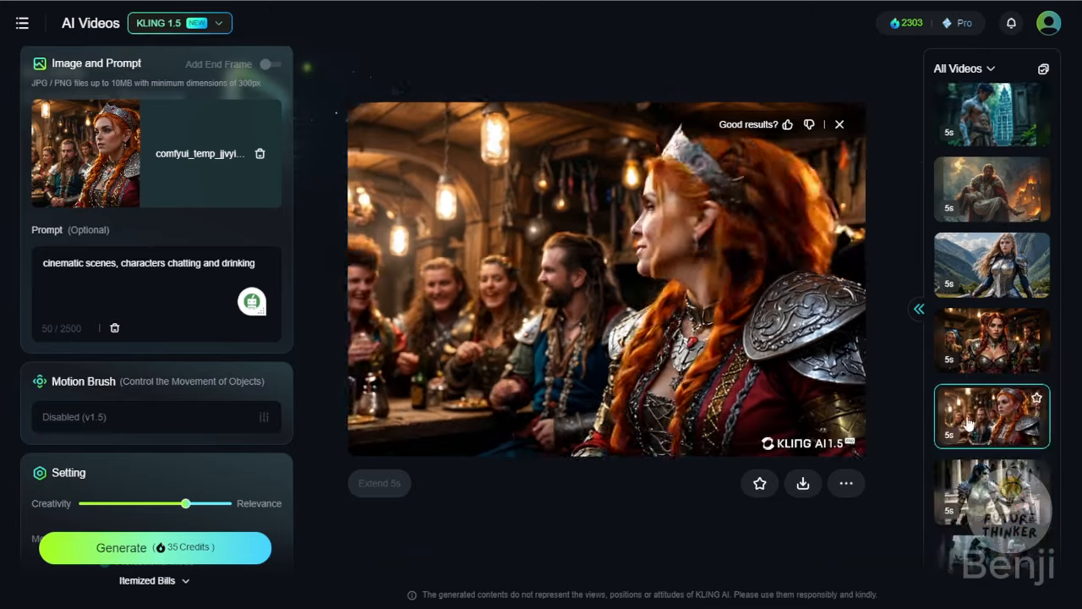
pyautogui.scroll(-1, 969, 424)
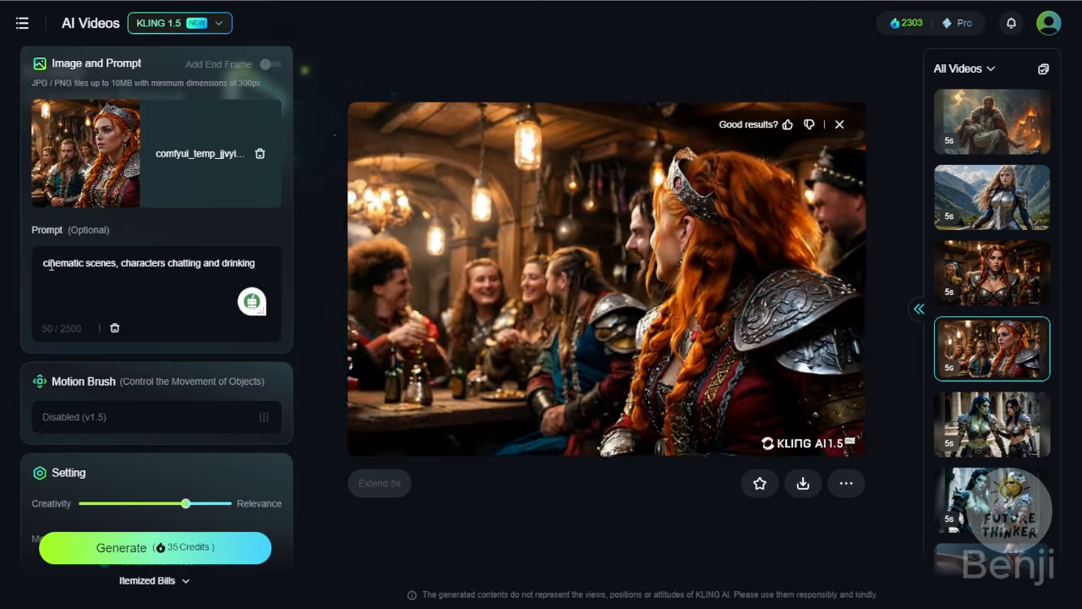
pyautogui.moveTo(49, 265); pyautogui.dragTo(142, 264)
pyautogui.click(142, 264)
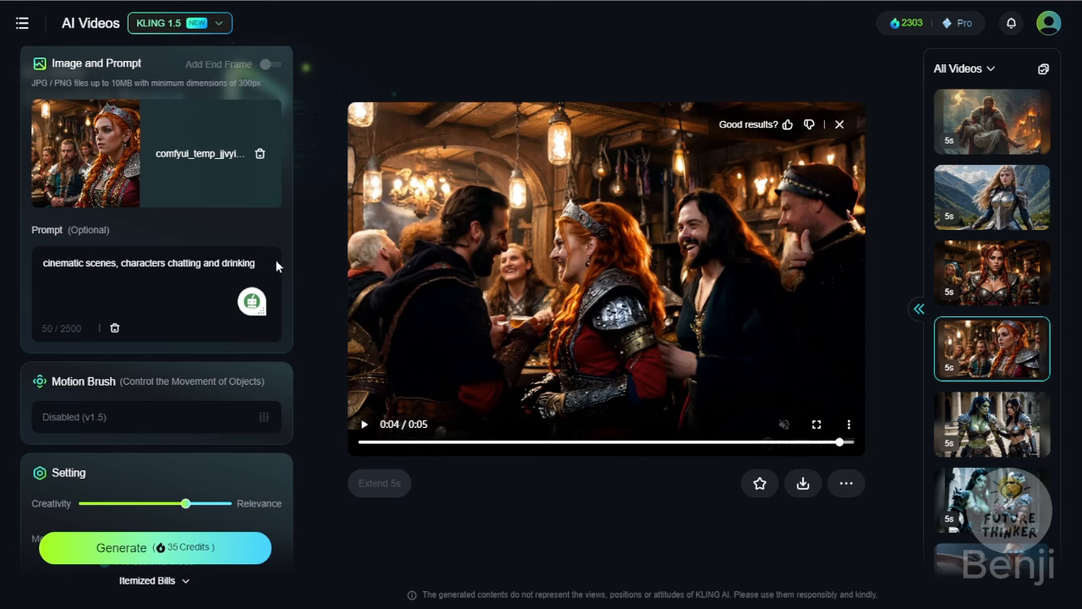
# - View the generated videos of the green-skinned warrior talking with the other armoured woman
pyautogui.click(997, 425)
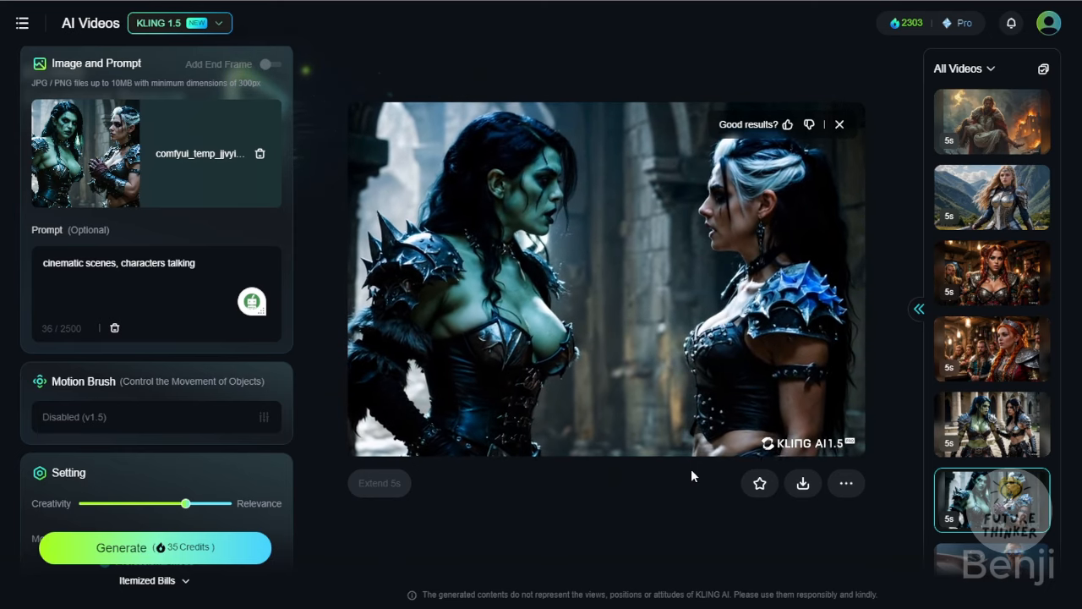
pyautogui.moveTo(616, 386)
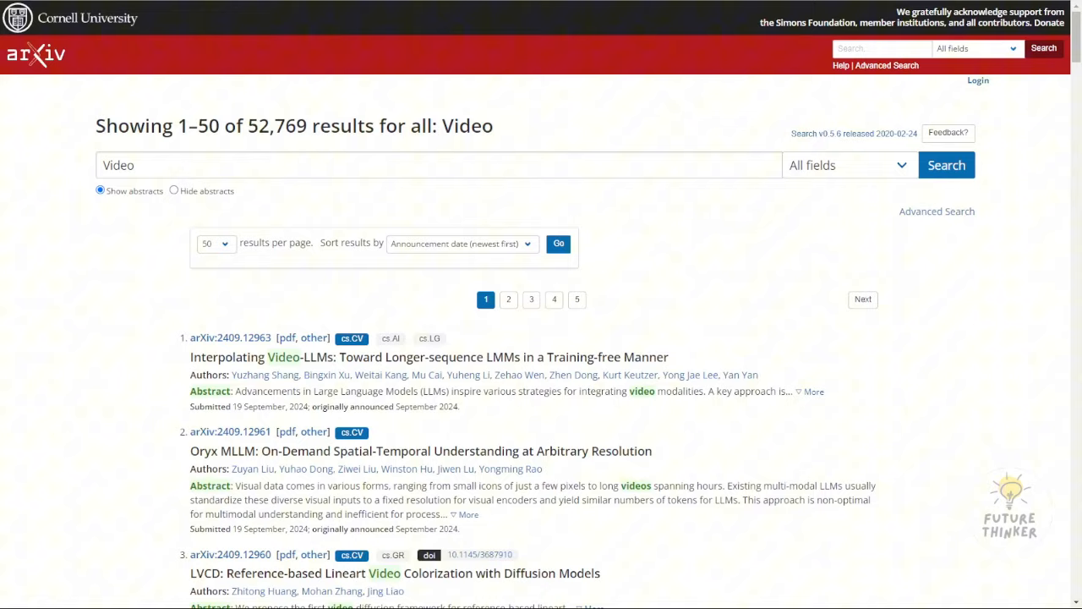
# - Browse the arXiv search results for Video
pyautogui.scroll(-2, 541, 339)
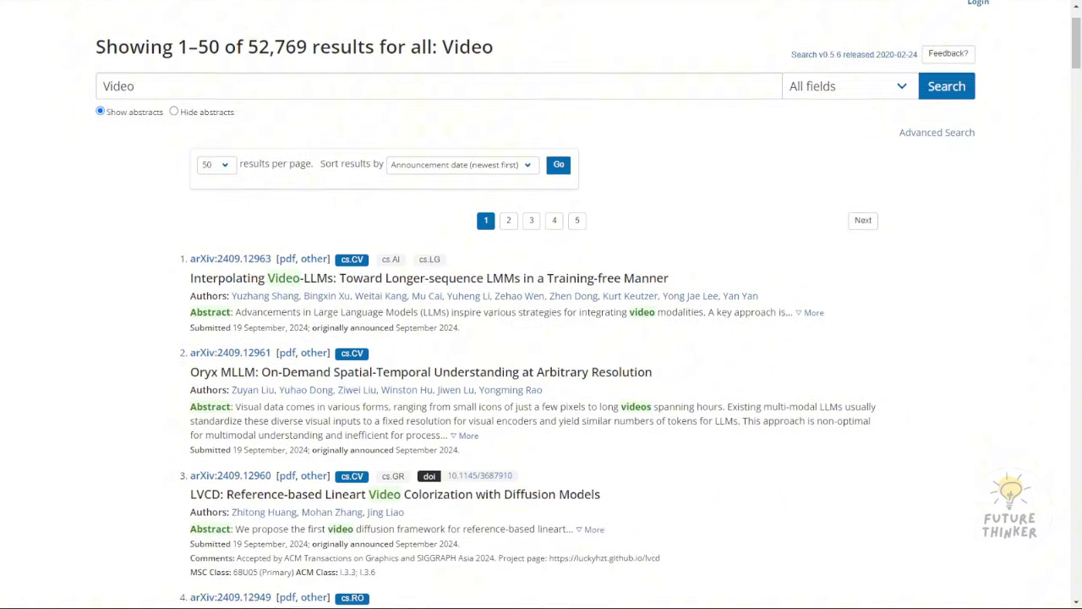
pyautogui.scroll(-2, 541, 338)
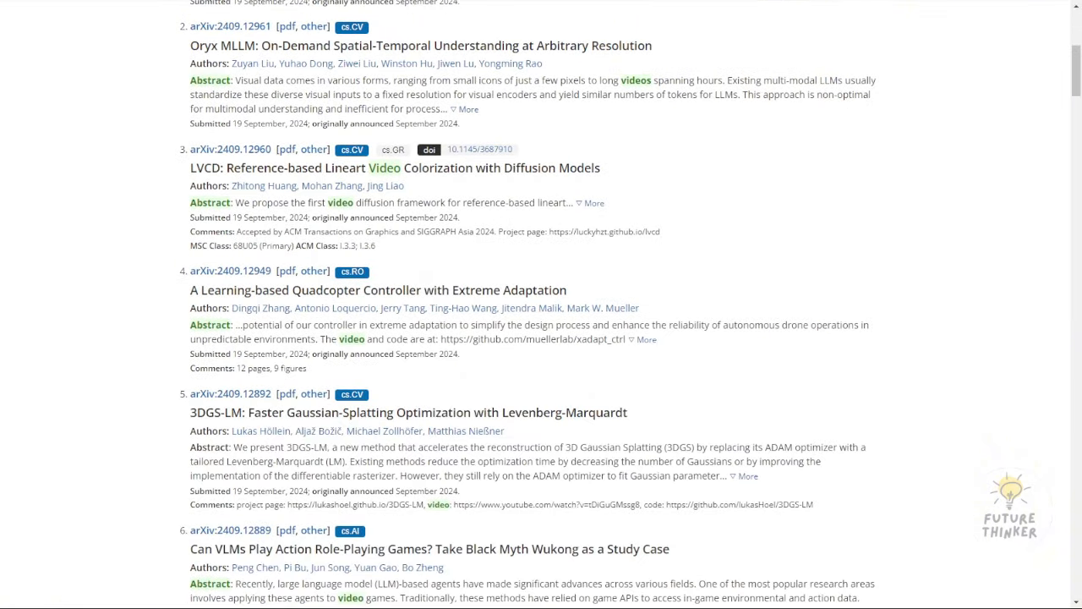
# - Switch from the arXiv results to ComfyUI and examine the generated images of the armoured woman in front of the burning castle
pyautogui.scroll(-3, 541, 338)
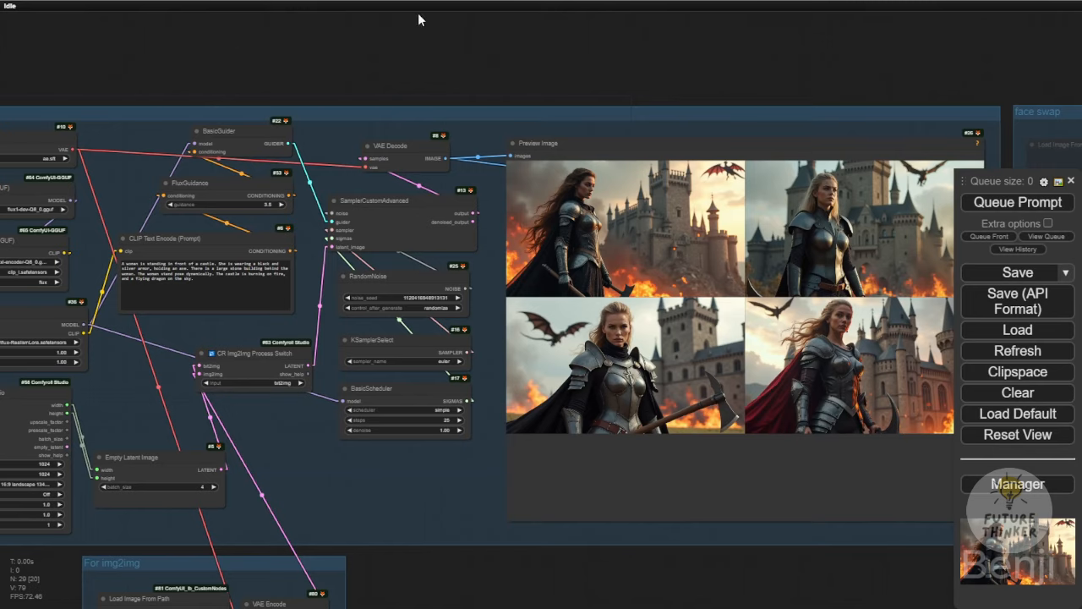
pyautogui.click(747, 267)
pyautogui.moveTo(715, 80); pyautogui.dragTo(444, 3)
pyautogui.scroll(5, 511, 164)
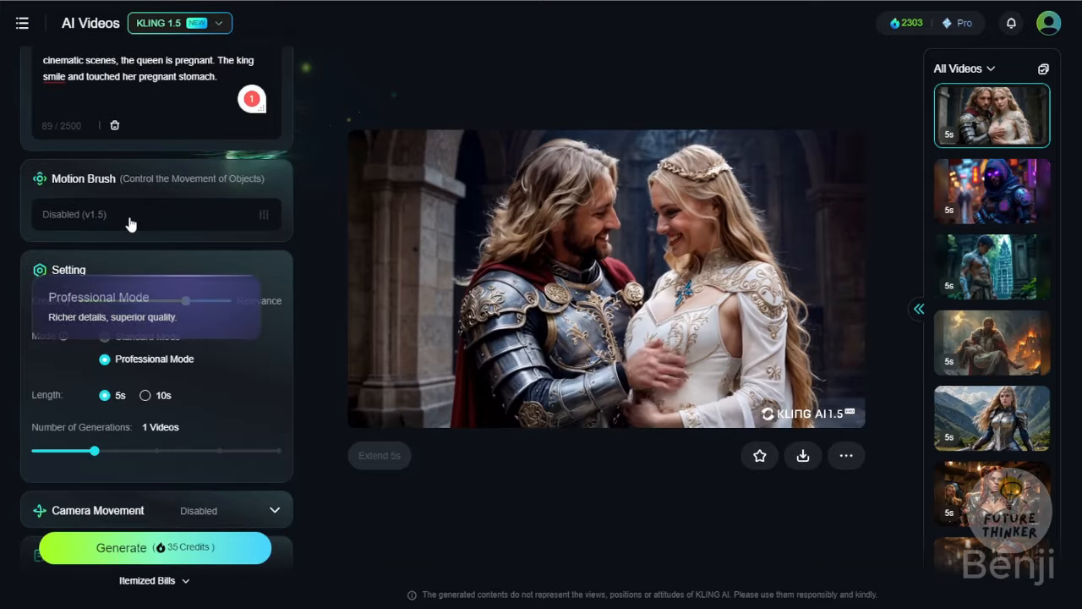
# - Set the video model to KLING 1.0 and open the Motion Brush for the castle image
pyautogui.scroll(3, 130, 217)
pyautogui.click(174, 25)
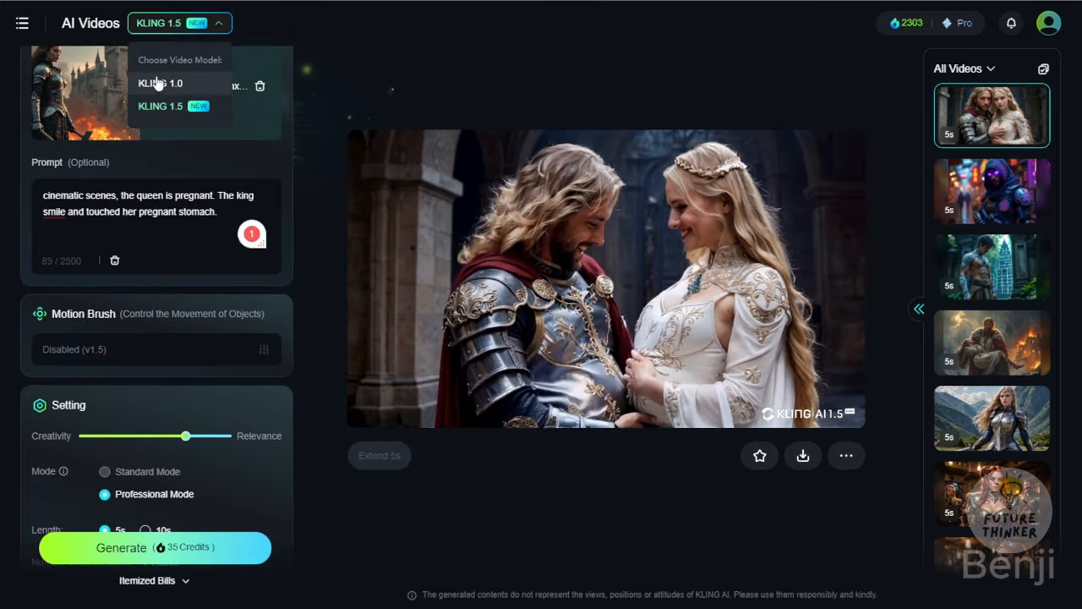
pyautogui.click(160, 85)
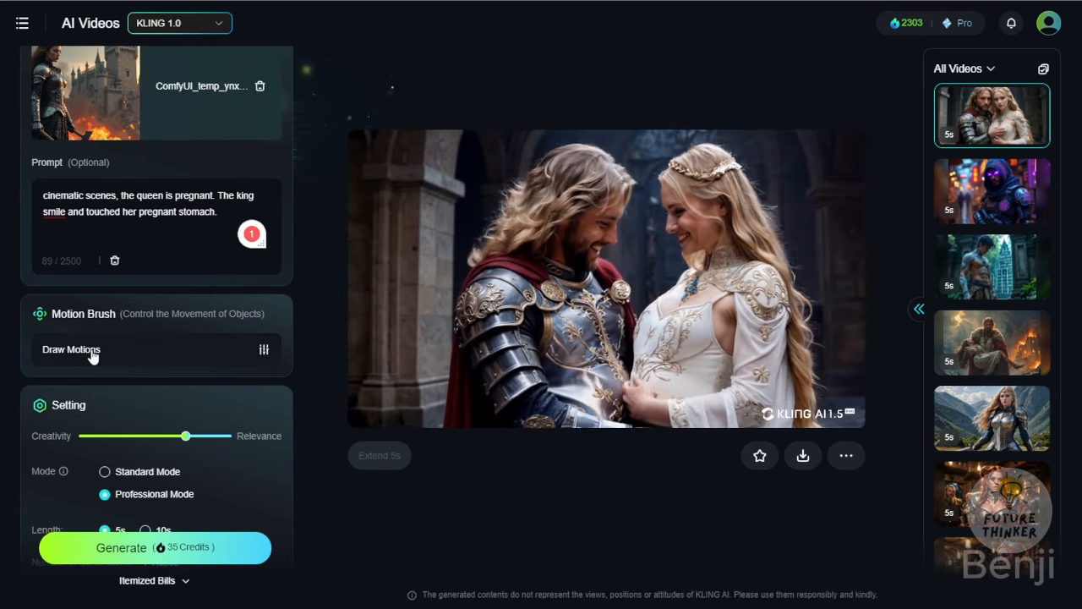
pyautogui.click(85, 349)
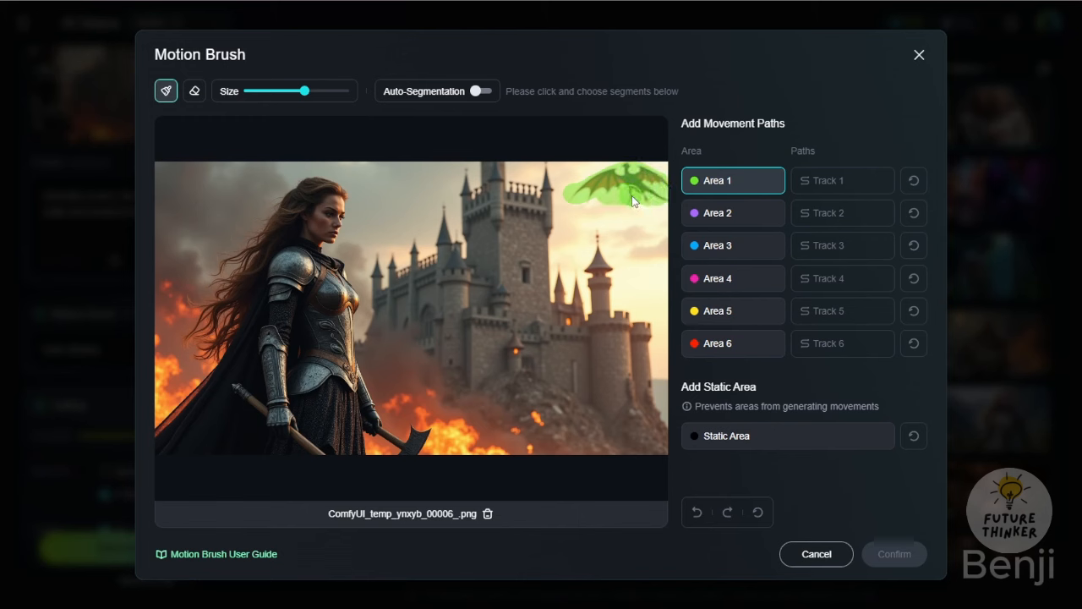
# - Paint the flying dragon as Area 1 and draw Track 1 straight leftward across the sky past the woman's head
pyautogui.moveTo(642, 181); pyautogui.dragTo(646, 181)
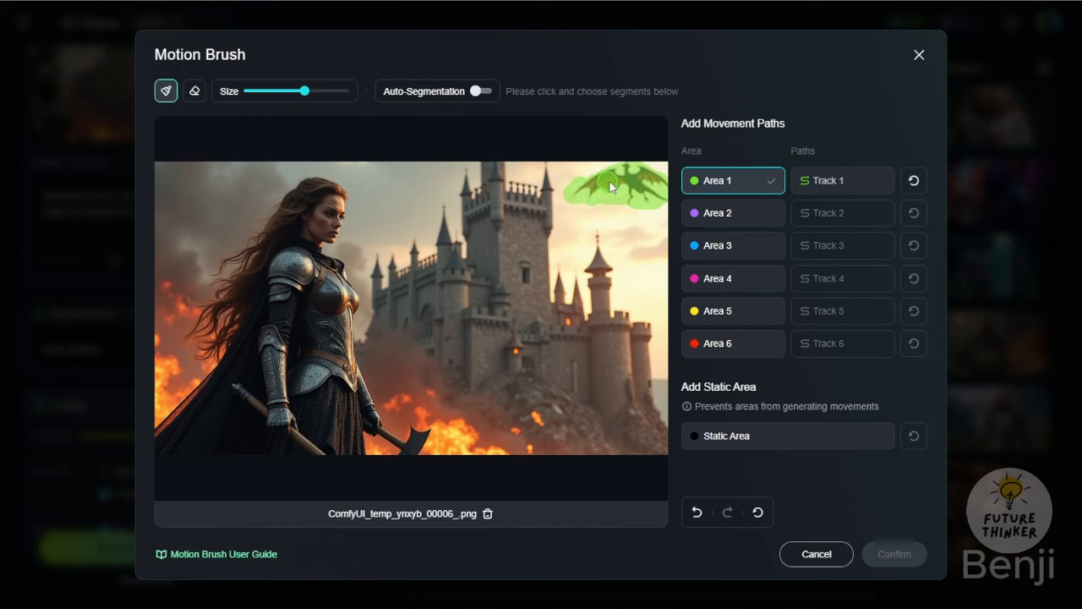
pyautogui.click(822, 184)
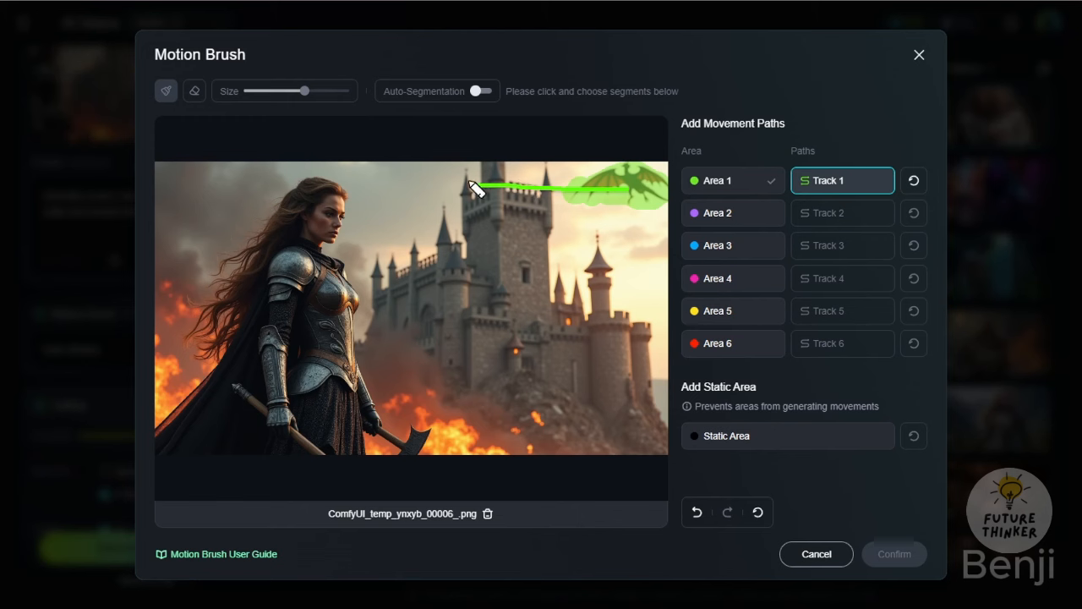
pyautogui.moveTo(241, 185); pyautogui.dragTo(241, 186)
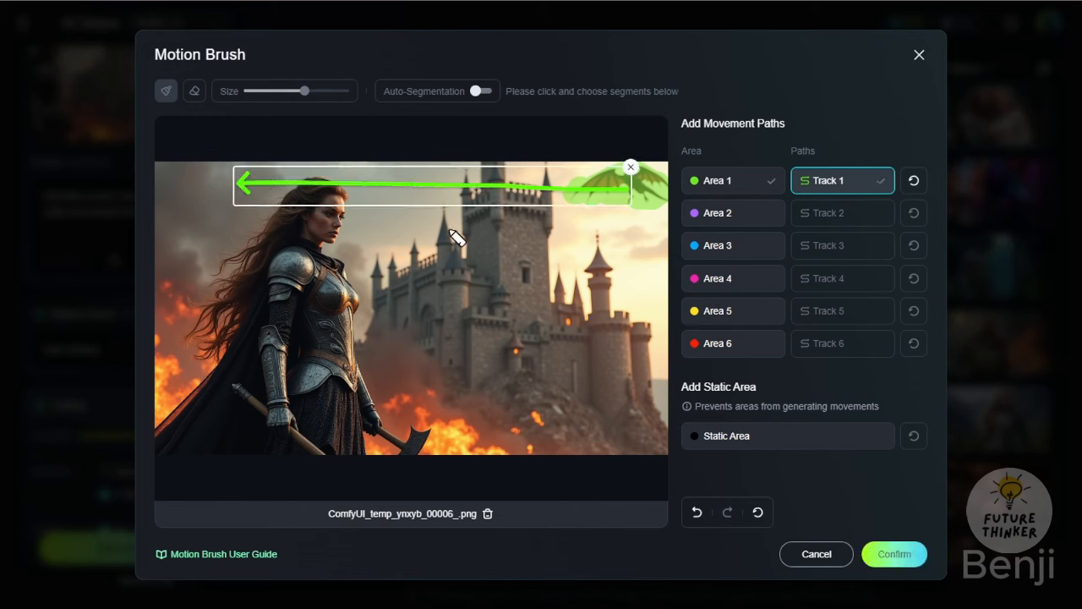
# - Paint the flames and smoke around the woman as Area 2
pyautogui.click(712, 218)
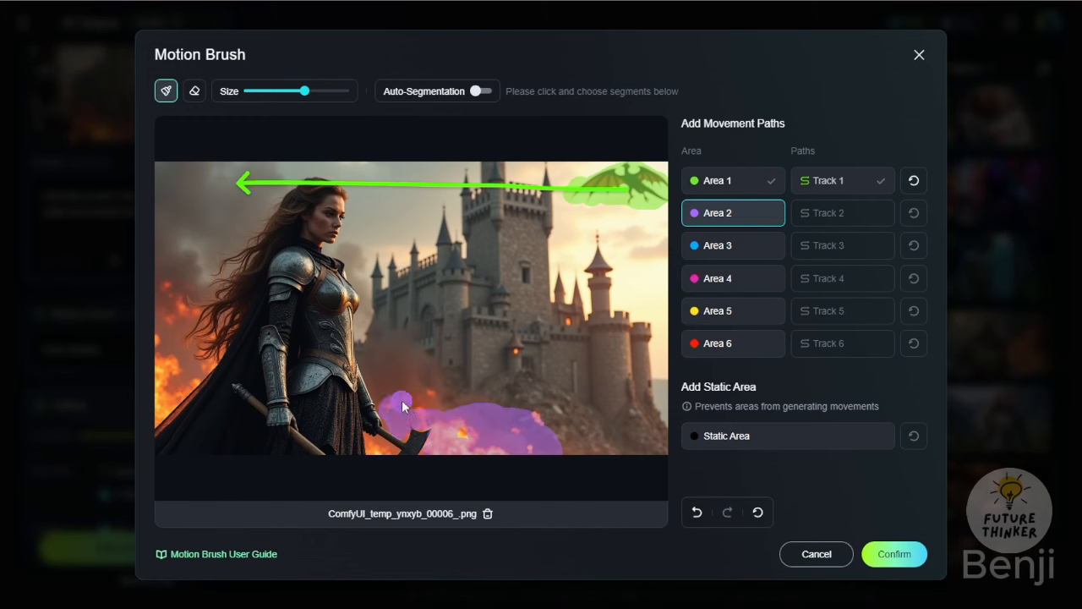
pyautogui.moveTo(401, 406); pyautogui.dragTo(367, 344)
pyautogui.moveTo(390, 393); pyautogui.dragTo(386, 455)
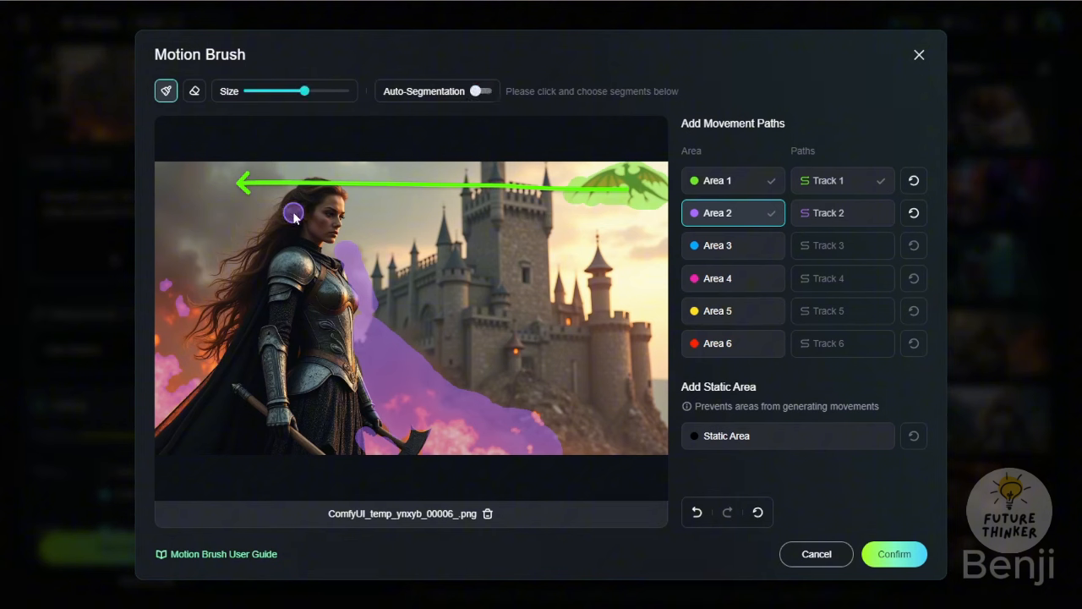
# - Paint the hair and cape as Area 3 with a wavy leftward track, the arms and axe as Area 4, and select the Static Area
pyautogui.click(736, 243)
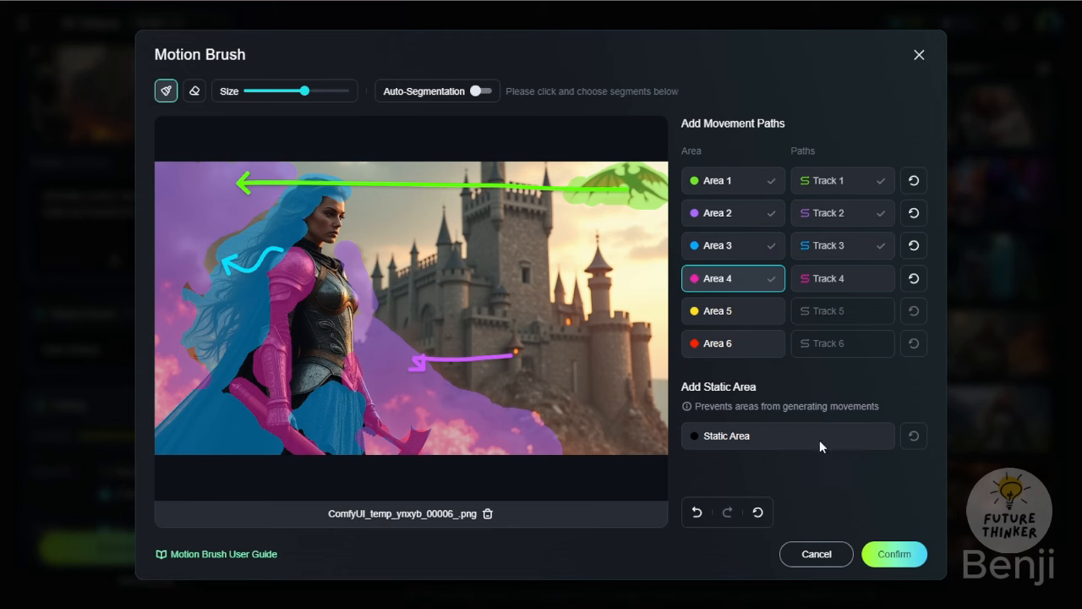
pyautogui.click(768, 440)
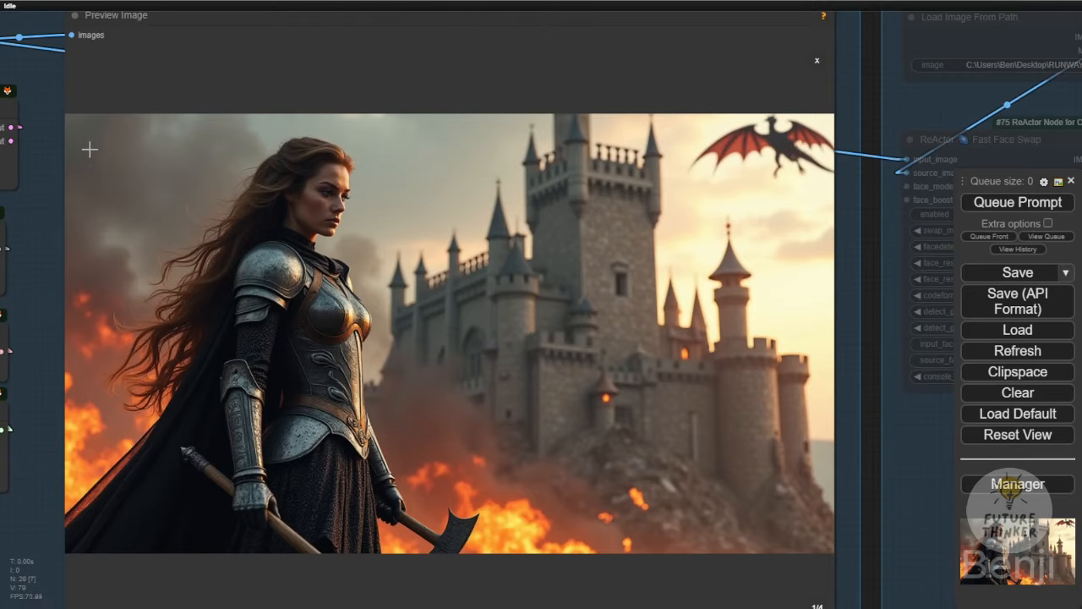
# - Return to the ComfyUI workflow and copy the full prompt text of the CLIP Text Encode node
pyautogui.scroll(-5, 89, 150)
pyautogui.scroll(5, 423, 210)
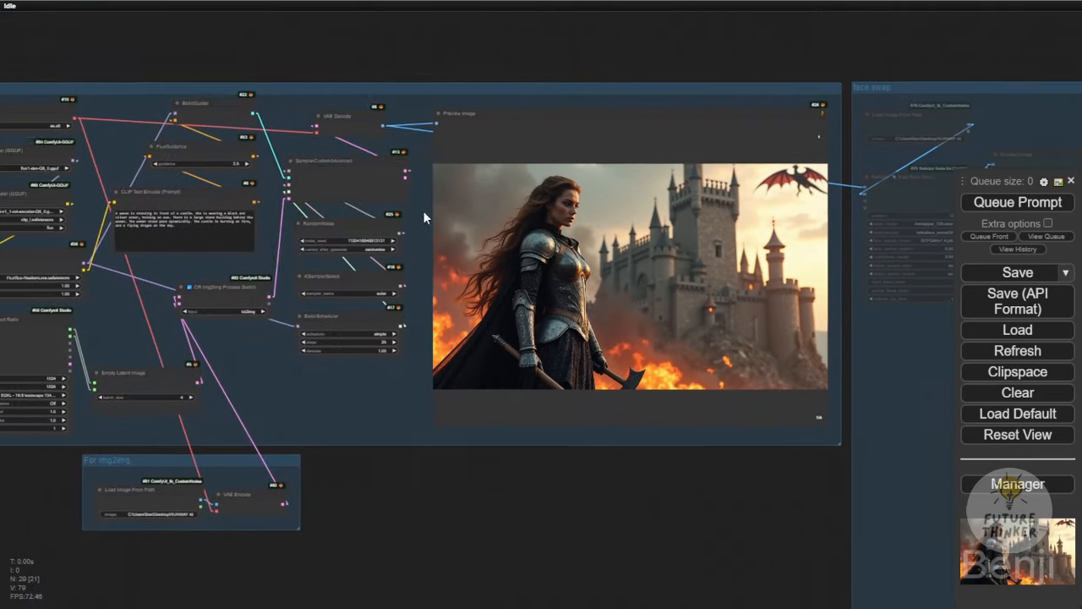
pyautogui.scroll(4, 93, 168)
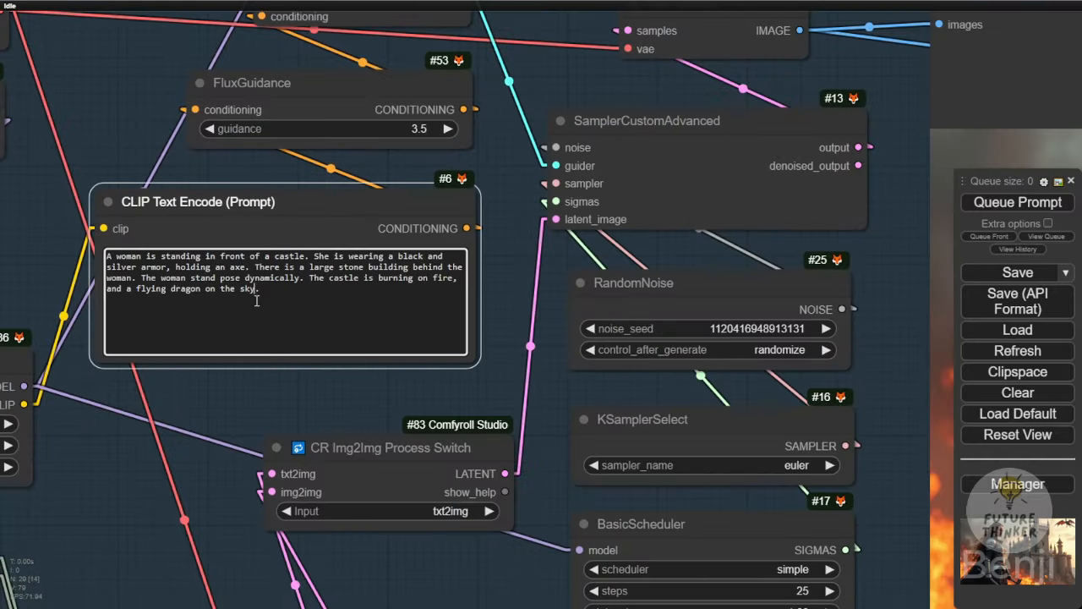
pyautogui.click(289, 295)
pyautogui.hotkey('ctrl', 'a')
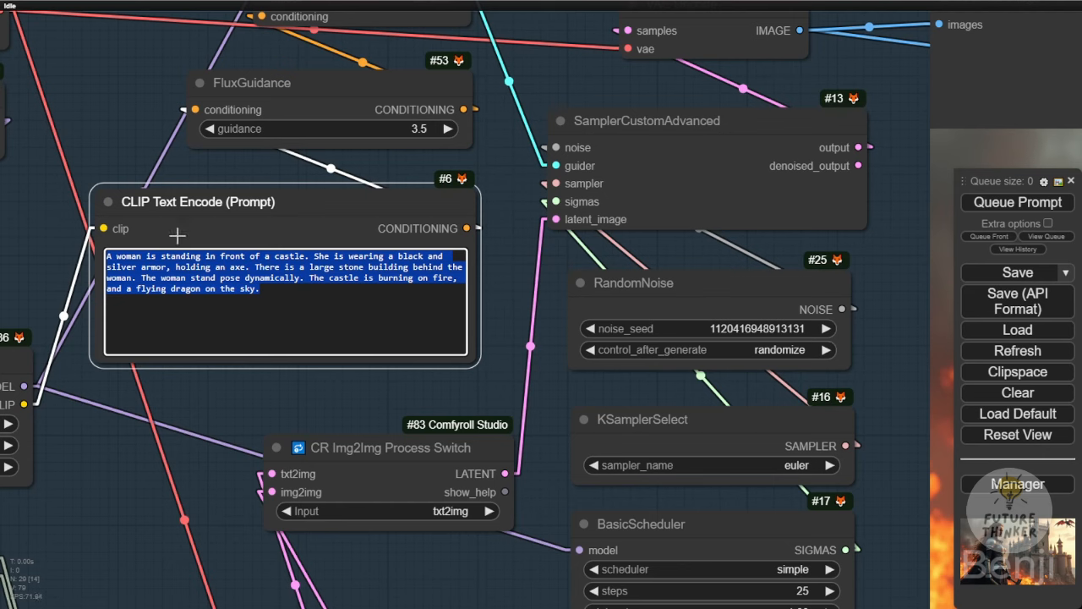
# - Examine the image caption in the Show Text node of the ComfyUI workflow
pyautogui.scroll(-9, 167, 400)
pyautogui.moveTo(166, 400); pyautogui.dragTo(659, 211)
pyautogui.scroll(5, 312, 152)
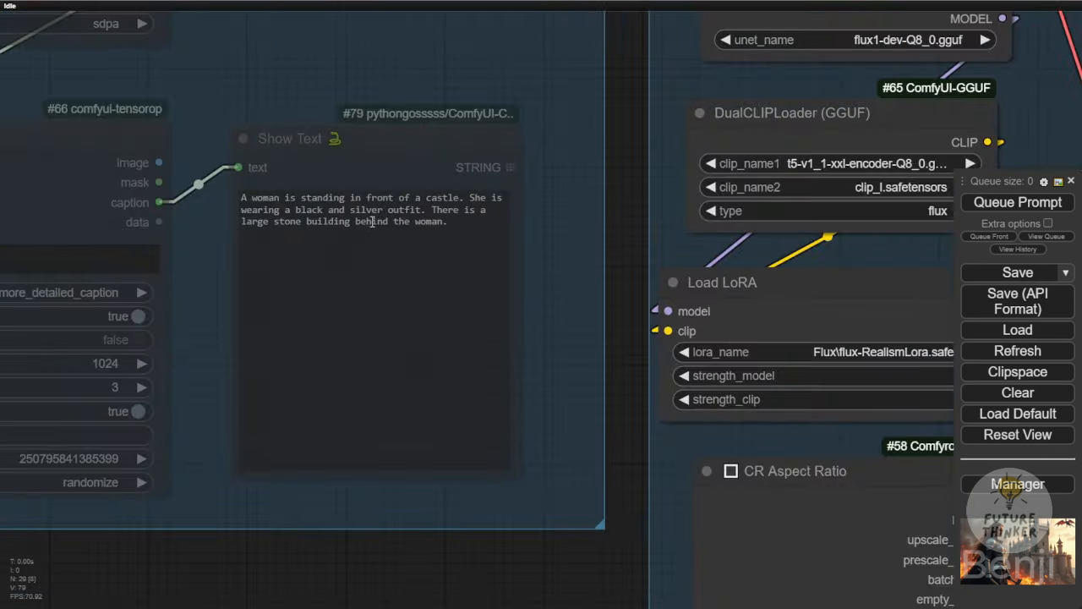
pyautogui.moveTo(941, 257); pyautogui.dragTo(134, 298)
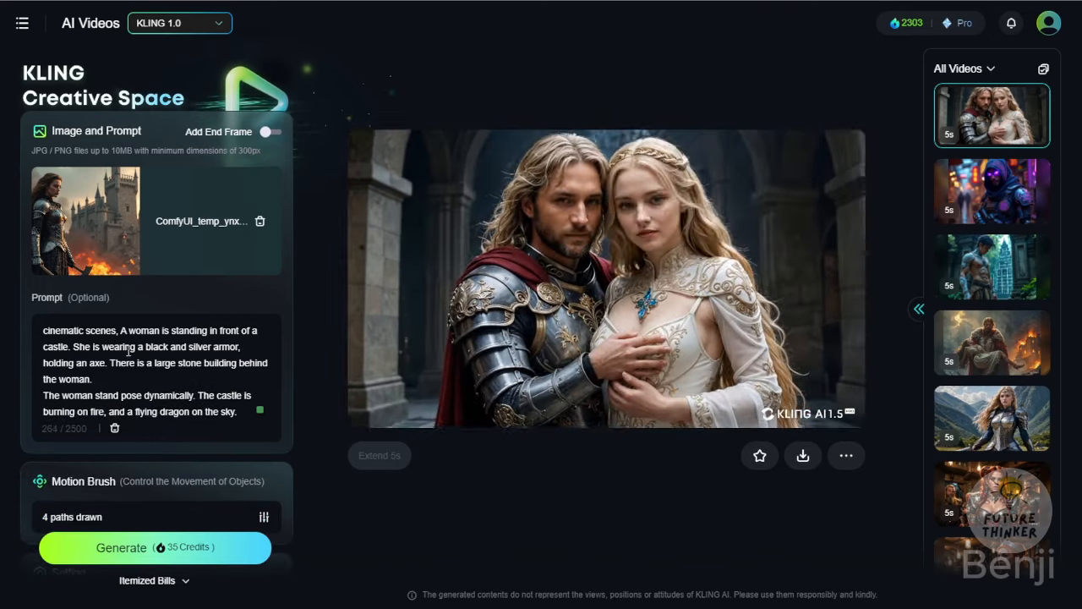
# - Change "holding an axe" to "holding up an axe" in the Kling video prompt
pyautogui.click(74, 362)
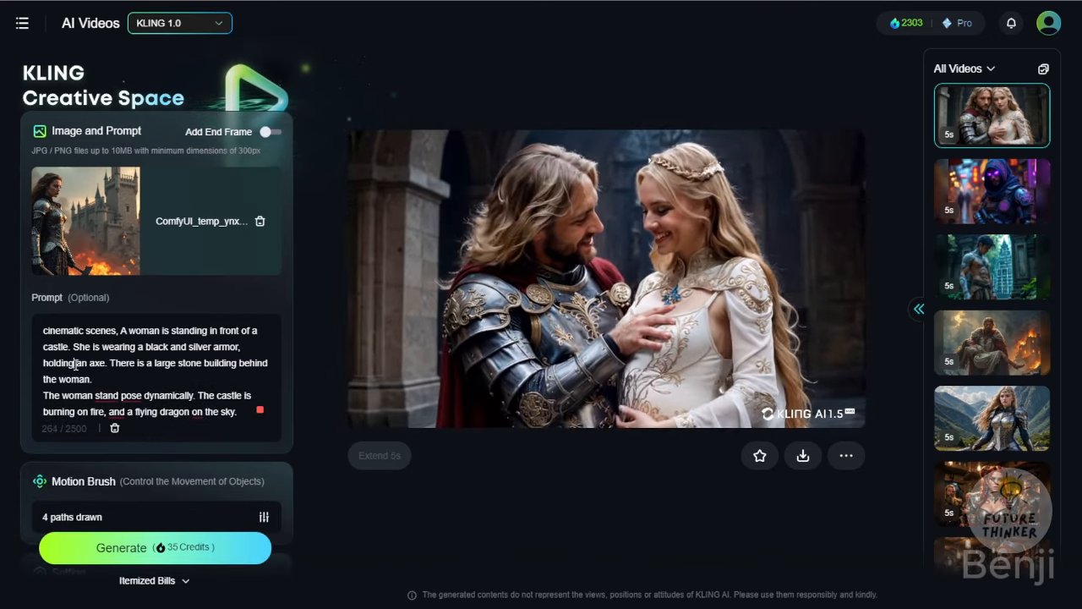
pyautogui.write('uop')
pyautogui.press('BackSpace')
pyautogui.press('BackSpace')
pyautogui.write('p')
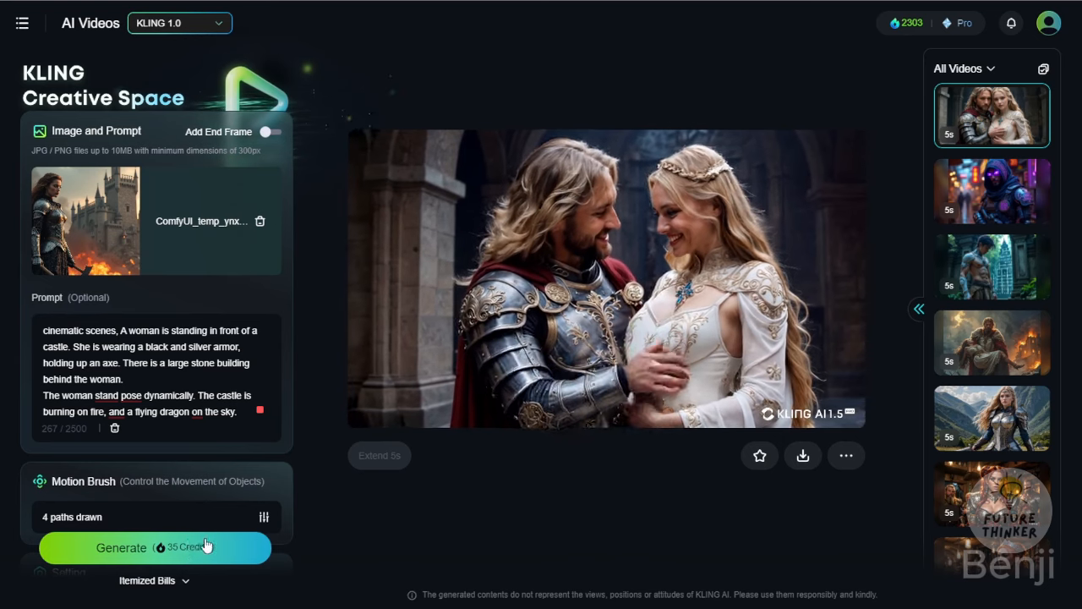
# - Check the mode, camera movement and negative prompt settings, set the number of generations to 2 videos and generate
pyautogui.scroll(-5, 111, 379)
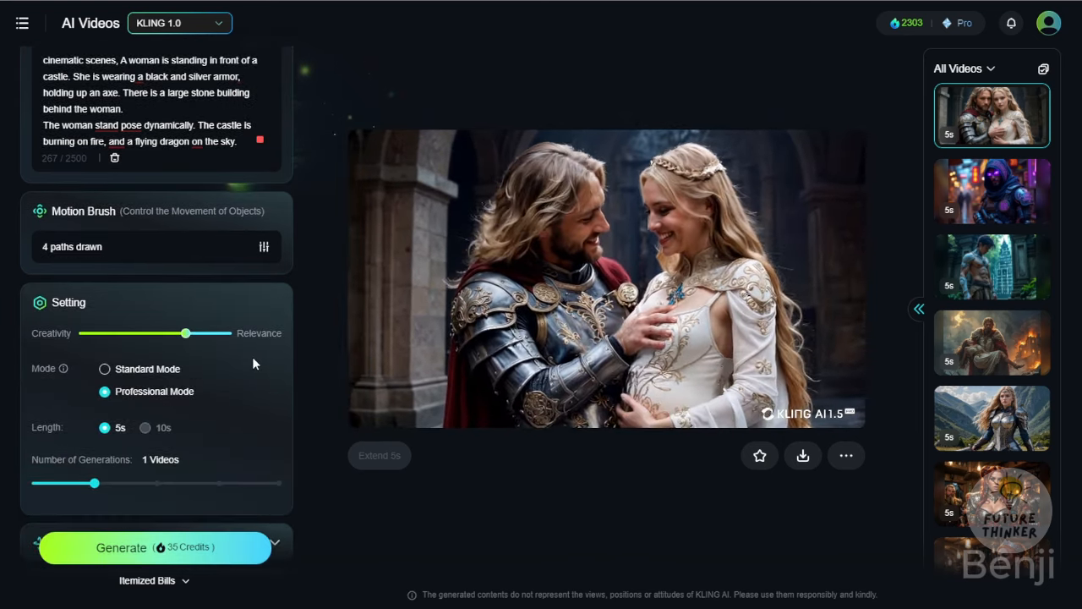
pyautogui.scroll(-3, 242, 364)
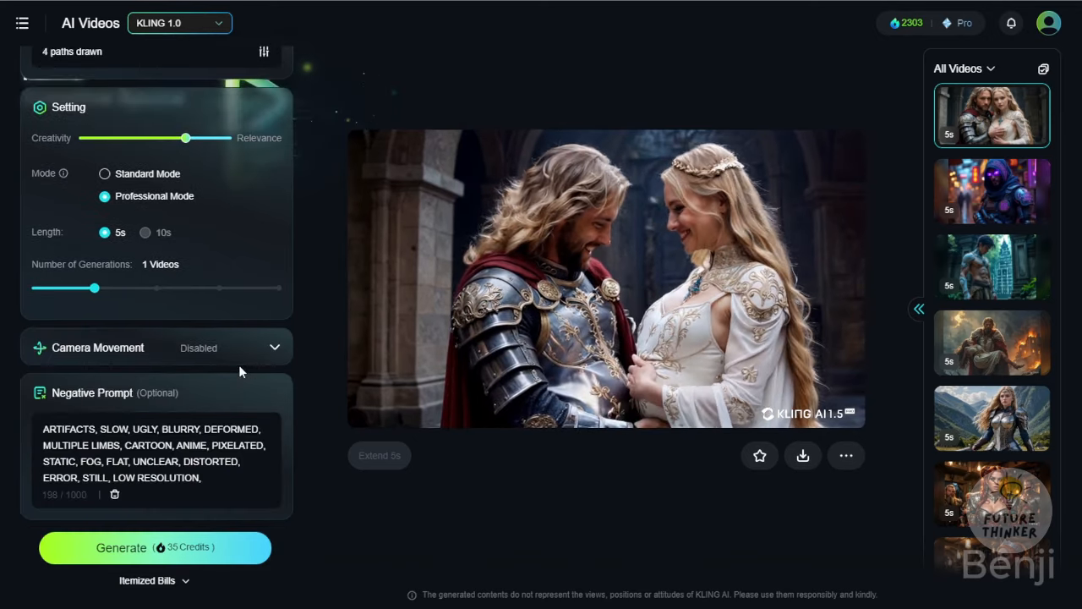
pyautogui.scroll(3, 220, 373)
pyautogui.scroll(-1, 203, 369)
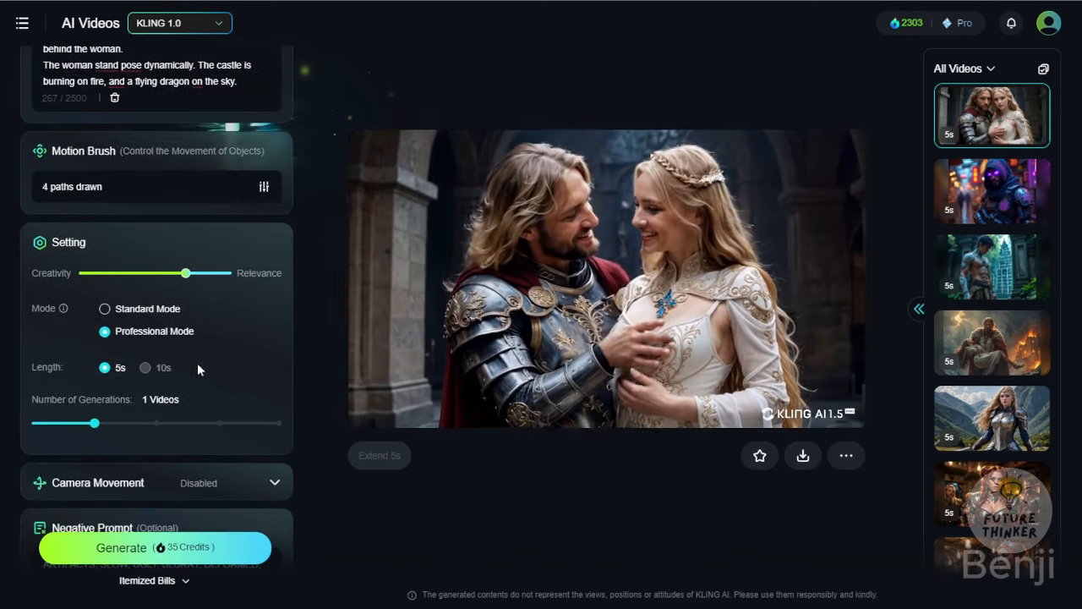
pyautogui.scroll(1, 220, 441)
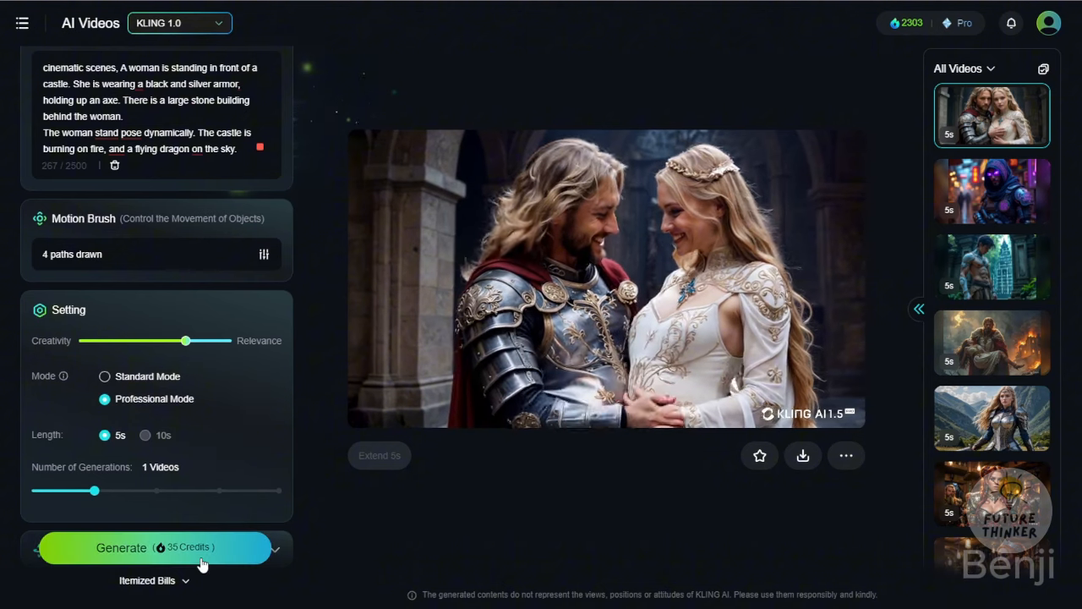
pyautogui.click(156, 491)
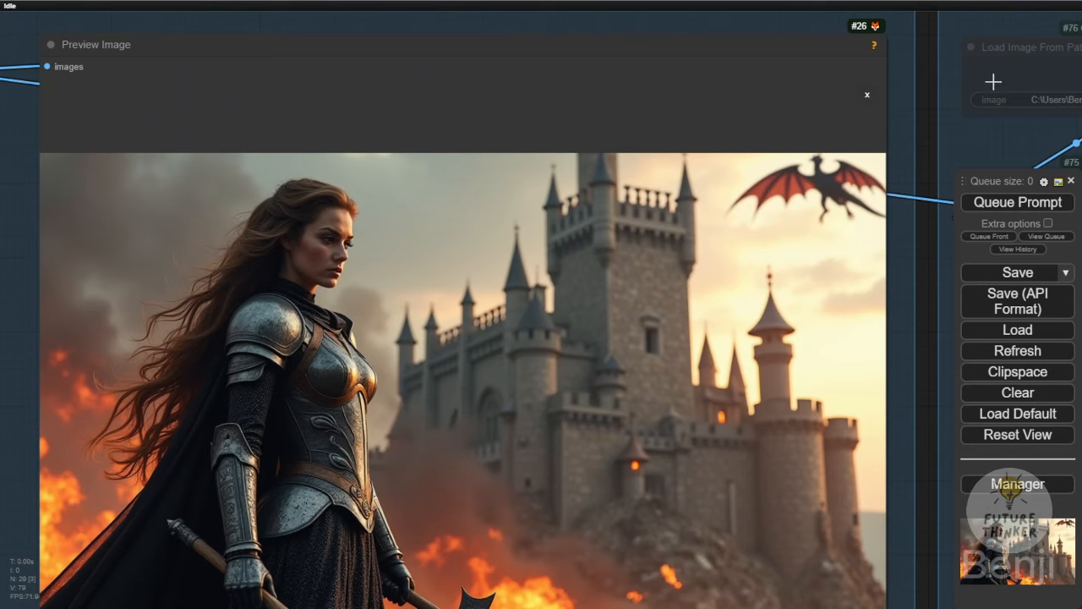
# - Close the enlarged ComfyUI preview, play the first generated castle video in full screen and review the second one
pyautogui.click(862, 95)
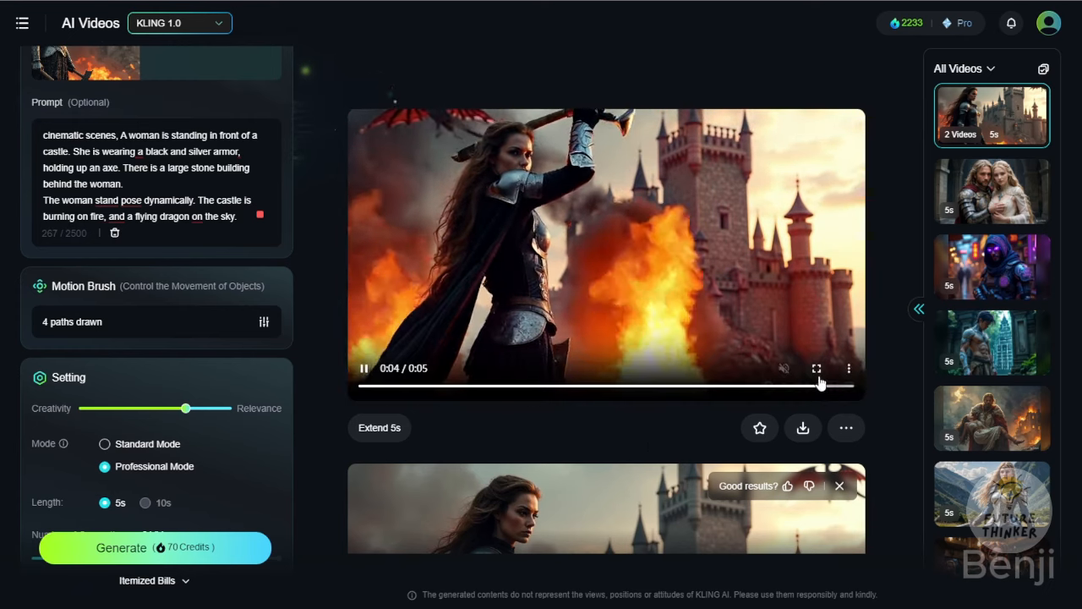
pyautogui.click(818, 370)
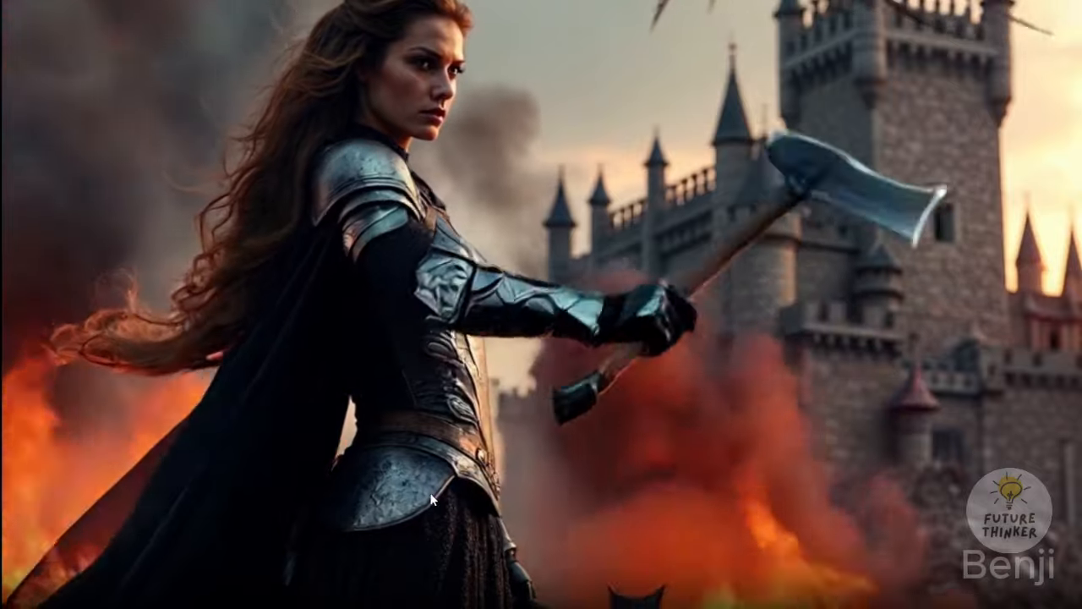
pyautogui.press('Escape')
pyautogui.scroll(-3, 603, 425)
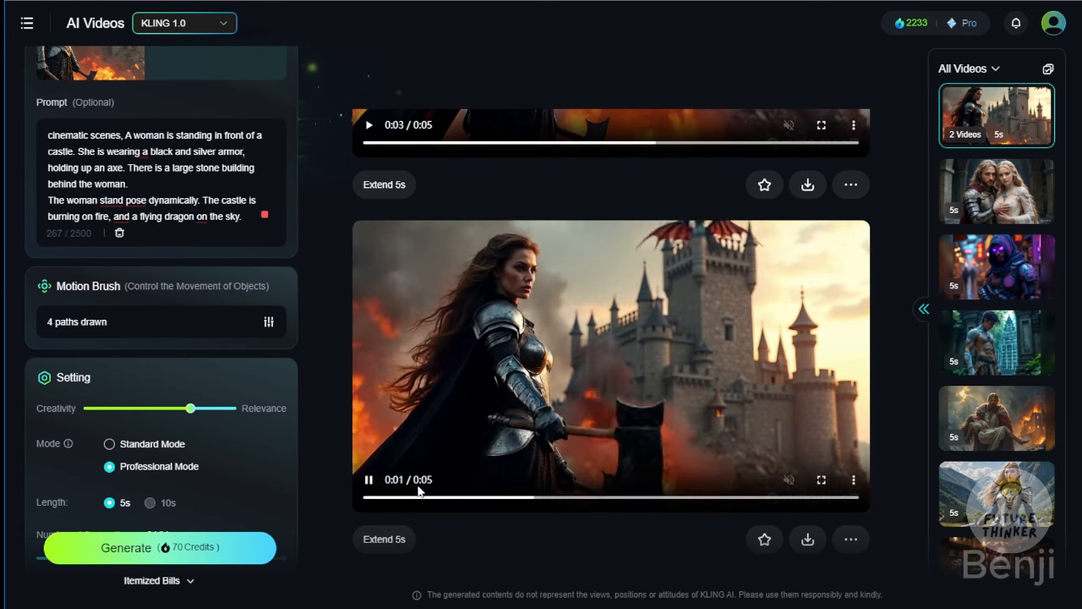
pyautogui.scroll(3, 428, 482)
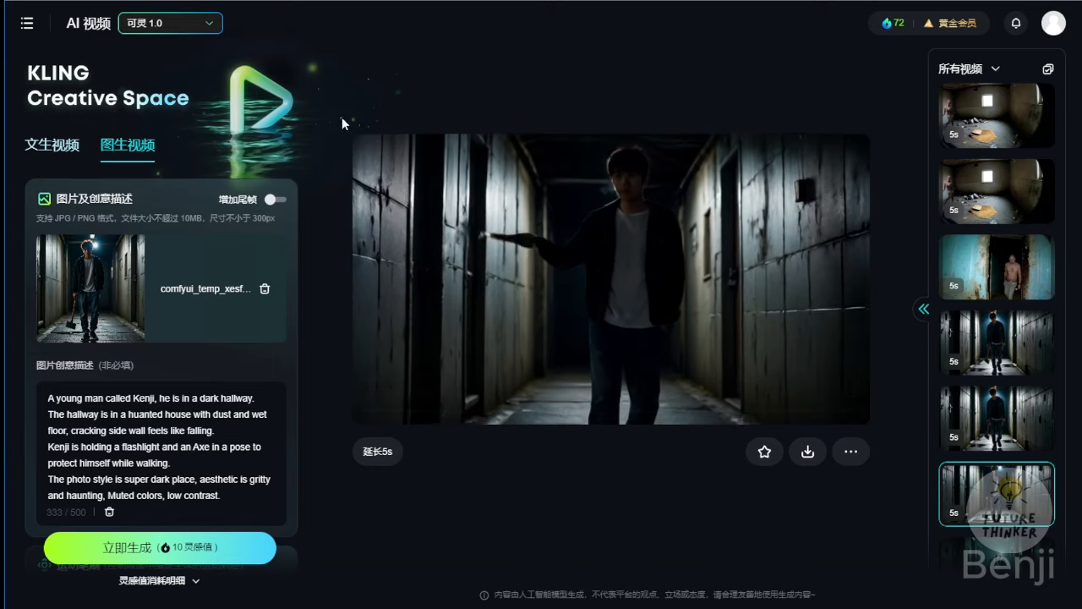
# - Check the available models on the Chinese Kling site and play the hallway video of the young man with the axe
pyautogui.click(186, 23)
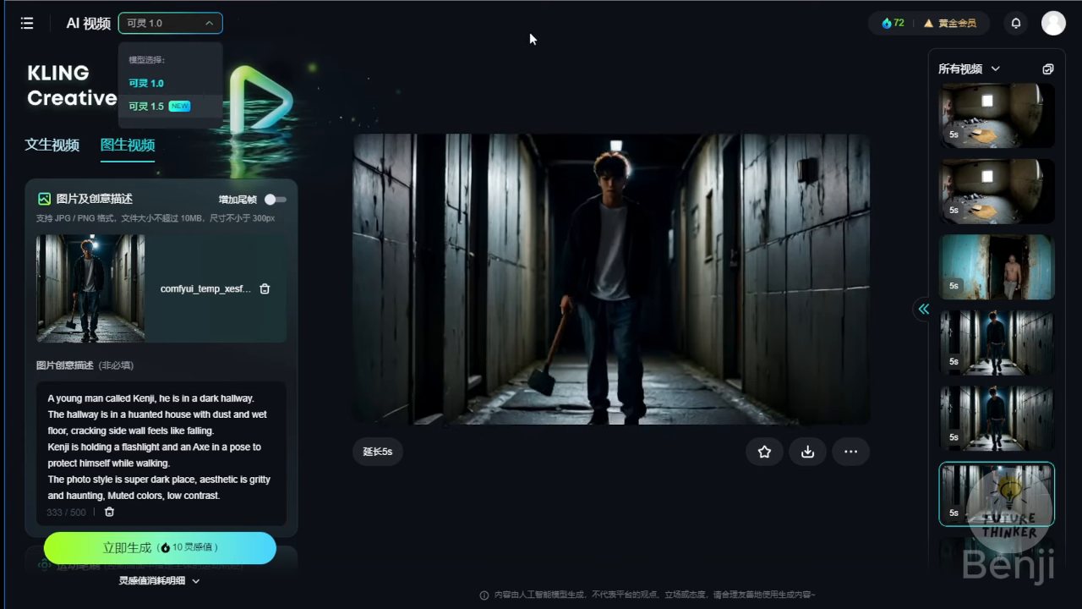
pyautogui.click(531, 36)
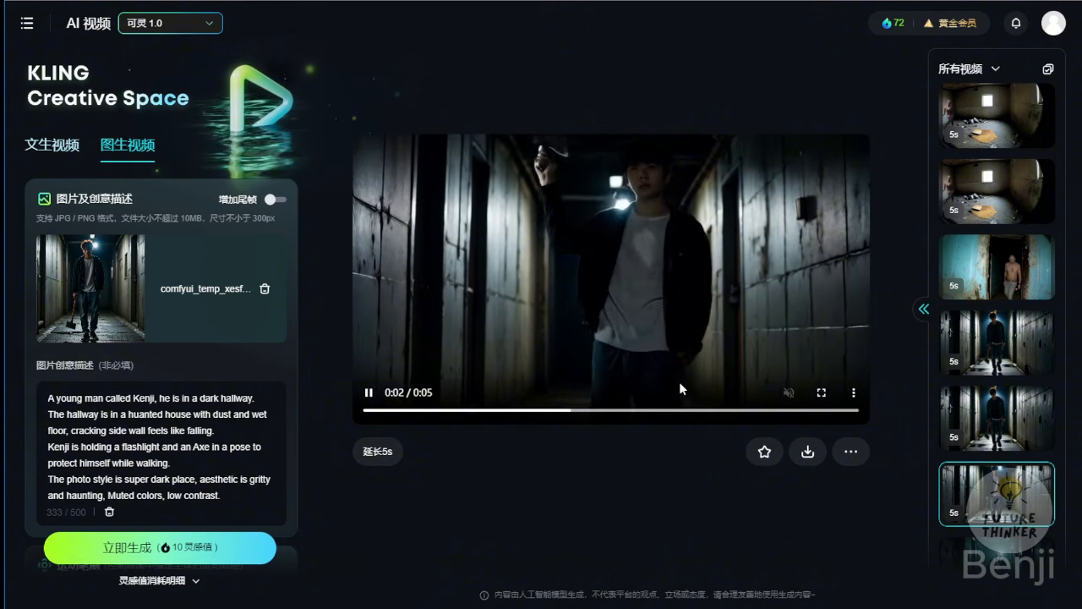
pyautogui.click(370, 393)
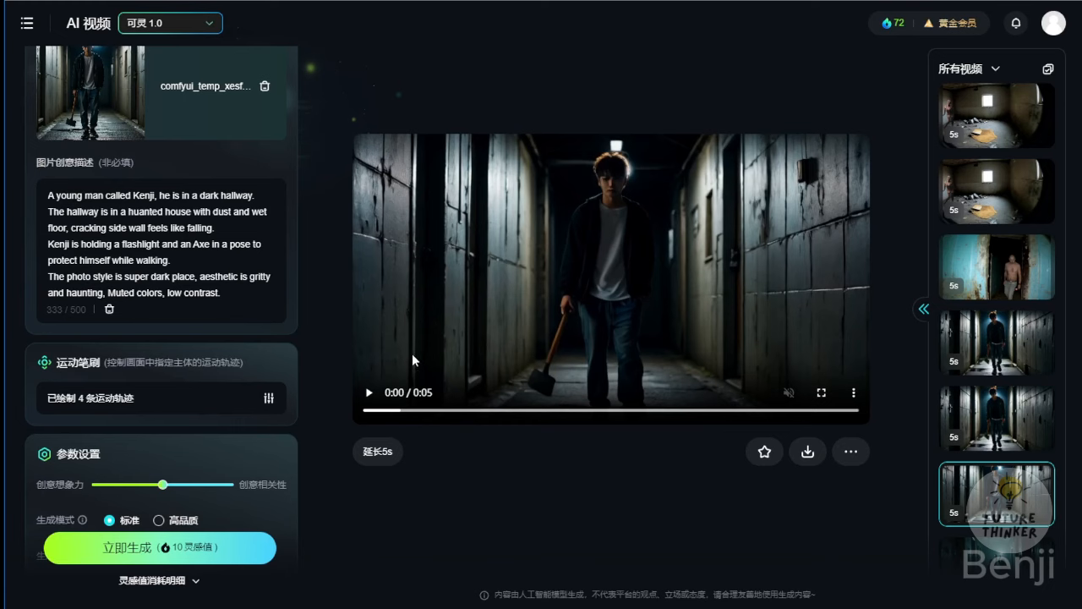
pyautogui.click(376, 395)
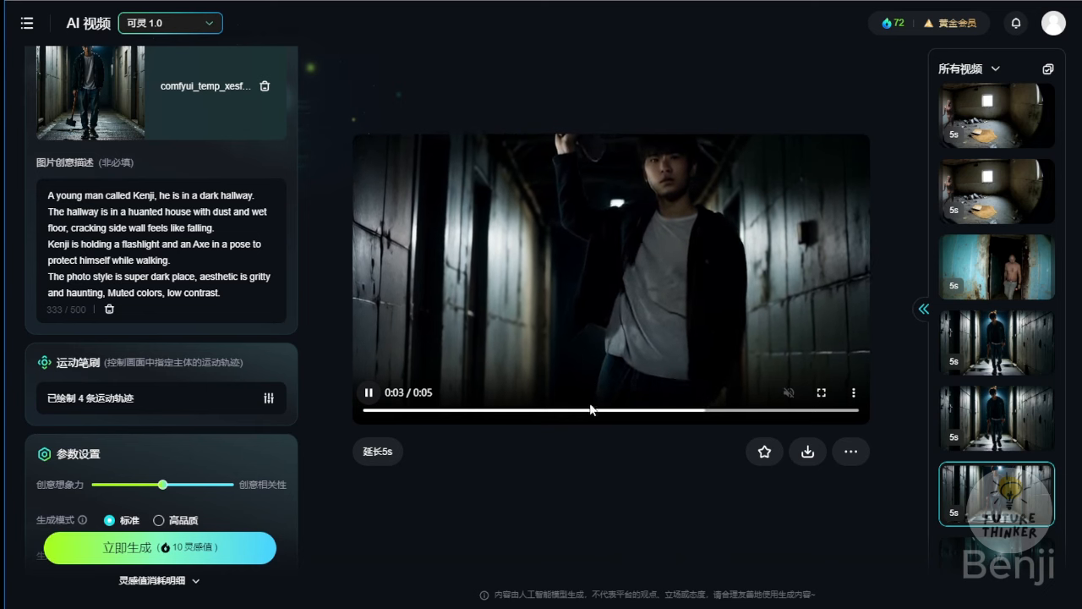
# - Open the video of the shirtless man in the blue doorway, enlarge it and rewind it to the start
pyautogui.click(991, 269)
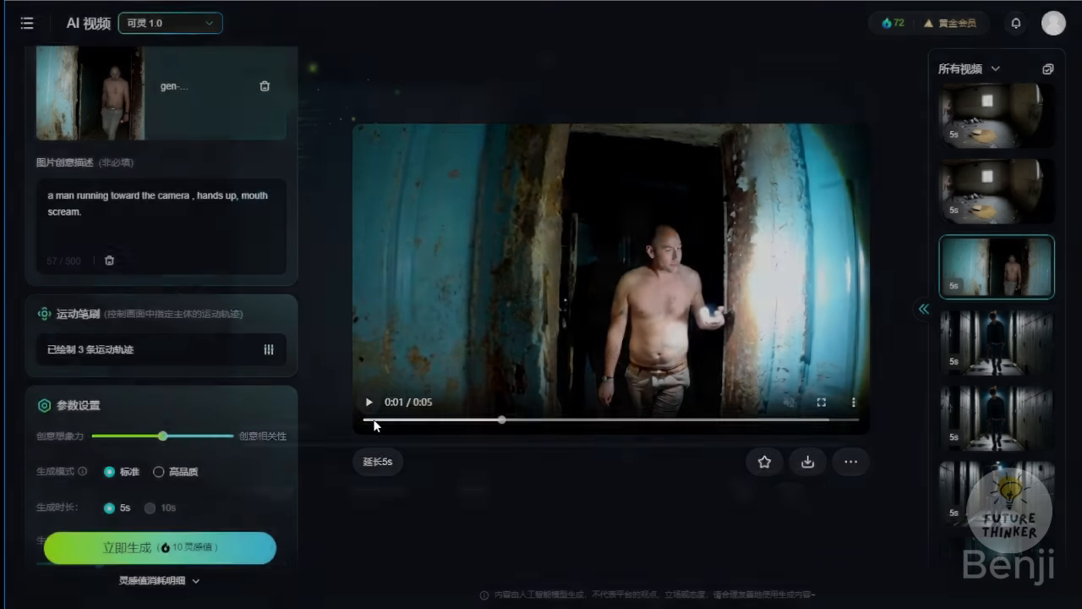
pyautogui.click(379, 421)
pyautogui.click(251, 438)
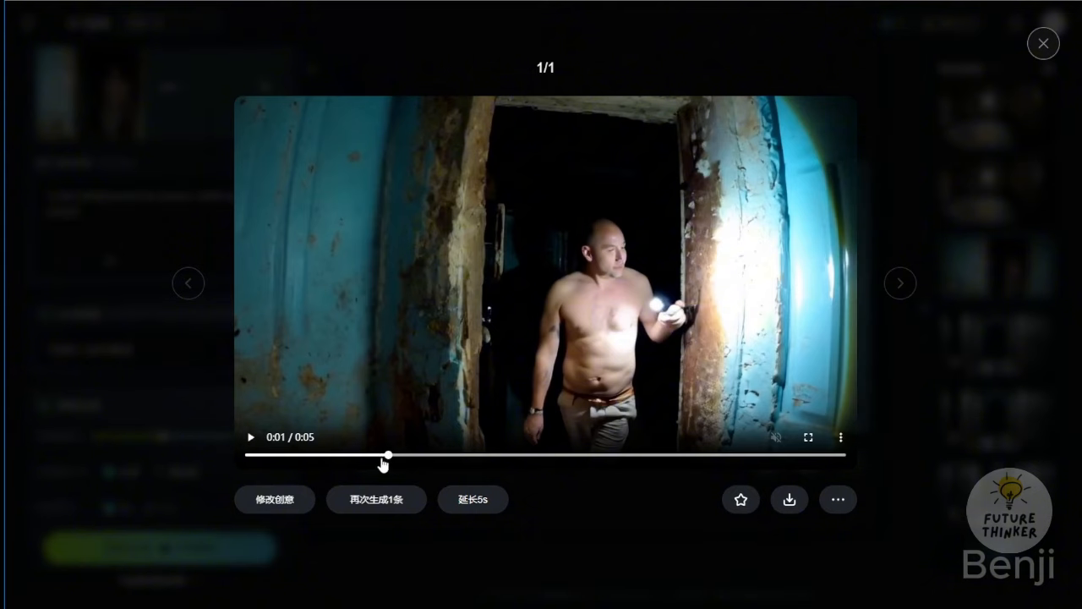
pyautogui.moveTo(383, 458); pyautogui.dragTo(248, 458)
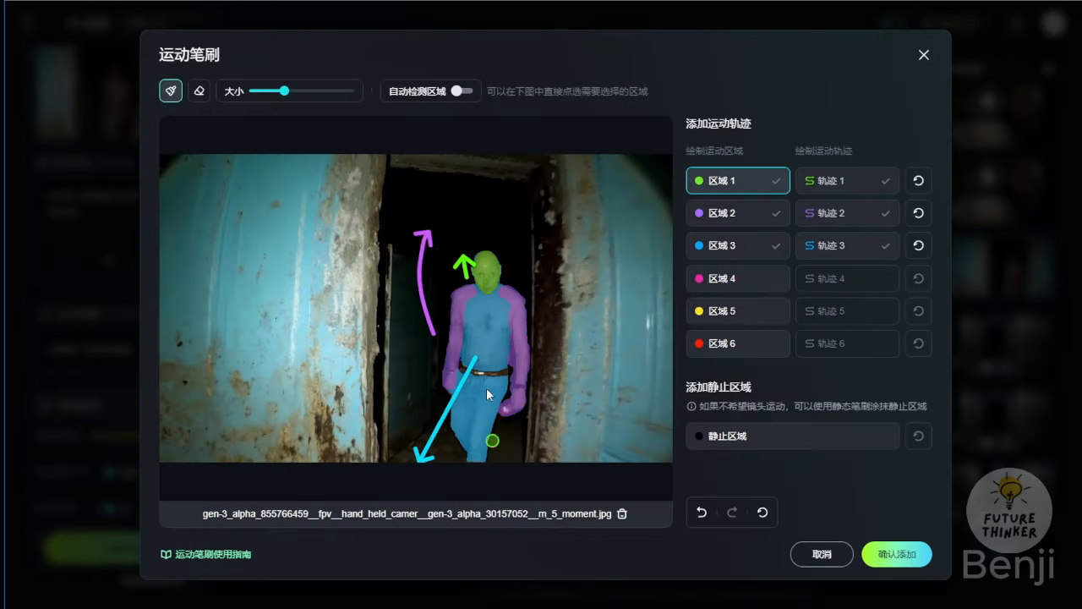
# - Close the motion brush editor, open the newest video of the monster in the abandoned room and pause it at the start
pyautogui.click(924, 55)
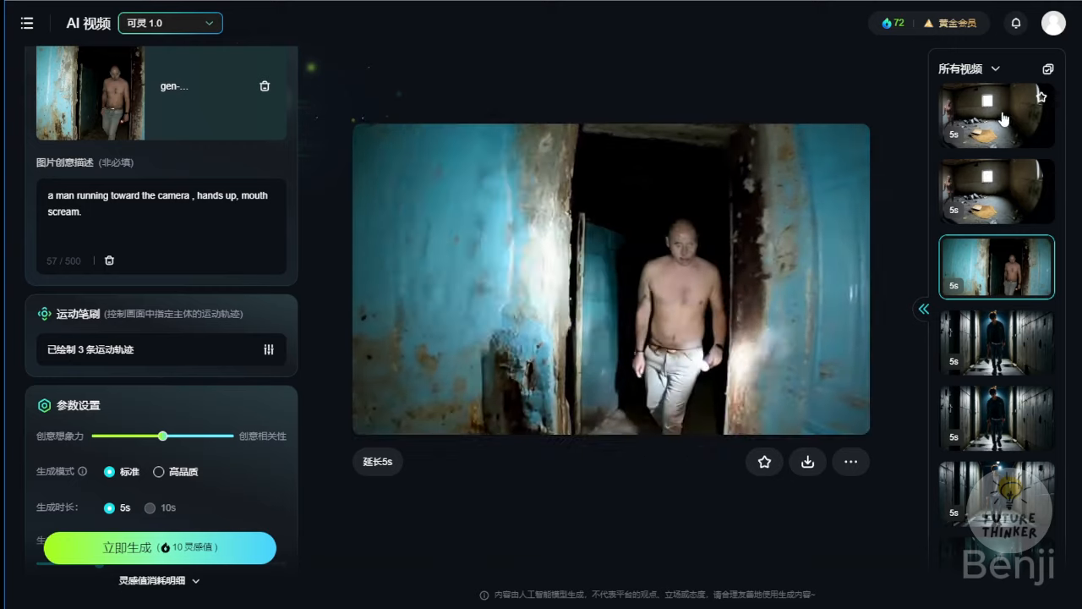
pyautogui.click(986, 181)
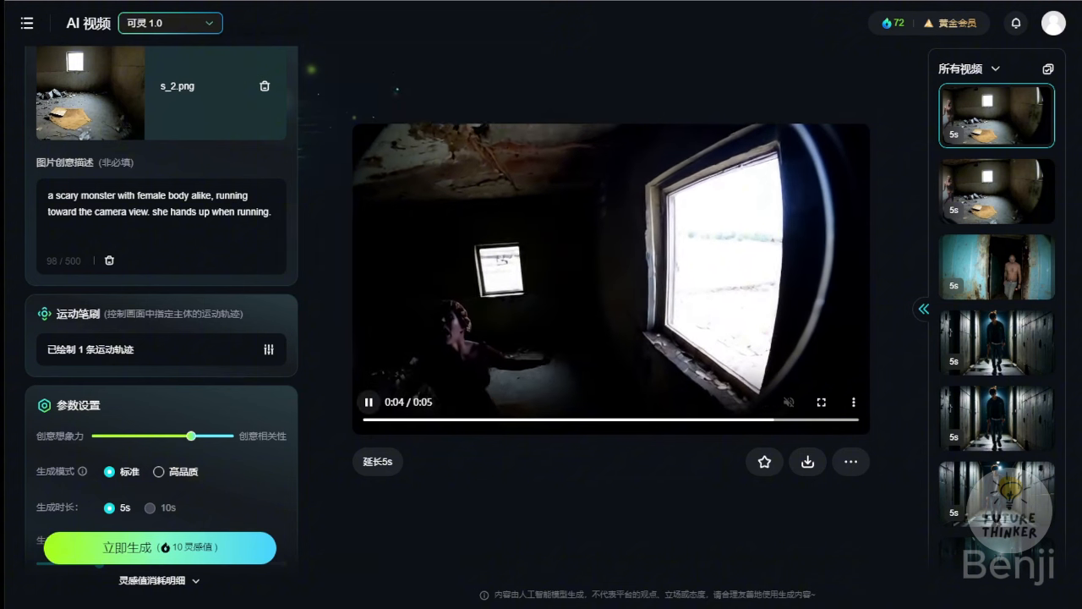
pyautogui.click(370, 404)
pyautogui.click(367, 420)
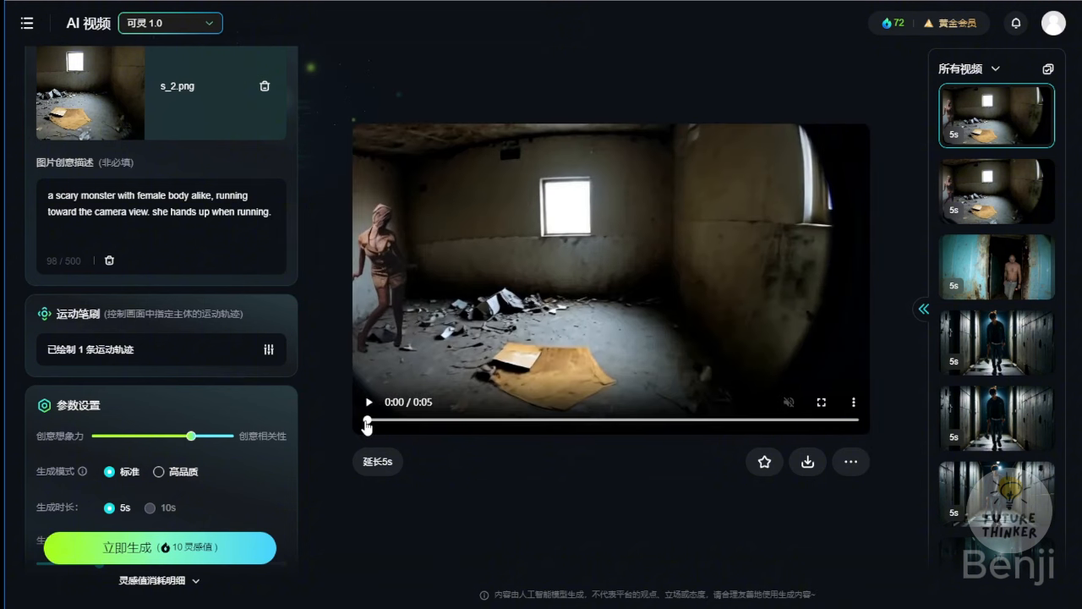
# - Enlarge the monster video and scrub through it from the start past the middle, pausing playback back in the normal view
pyautogui.click(661, 256)
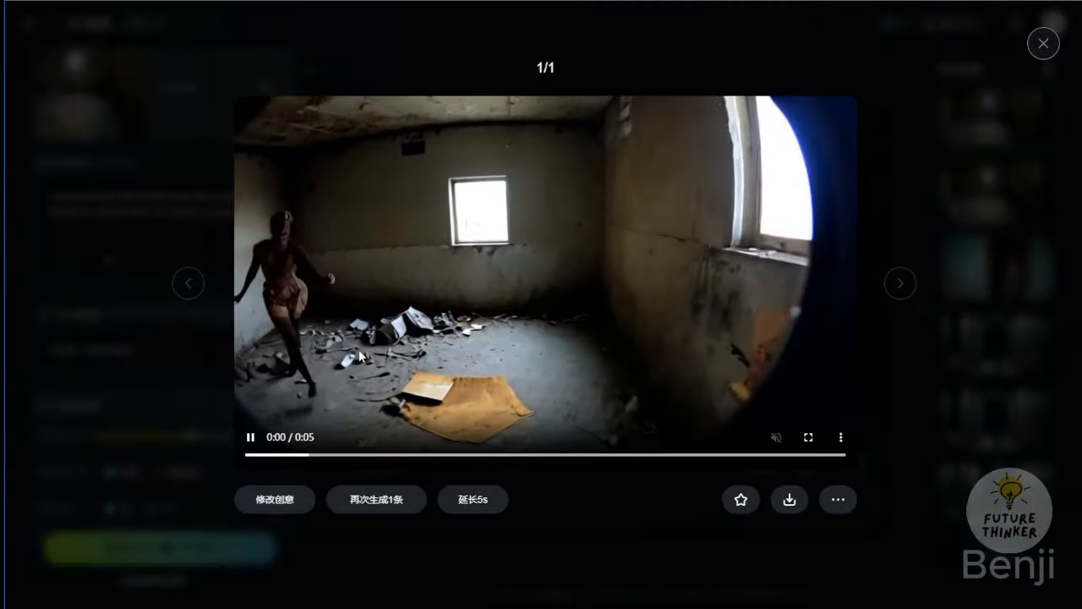
pyautogui.click(250, 456)
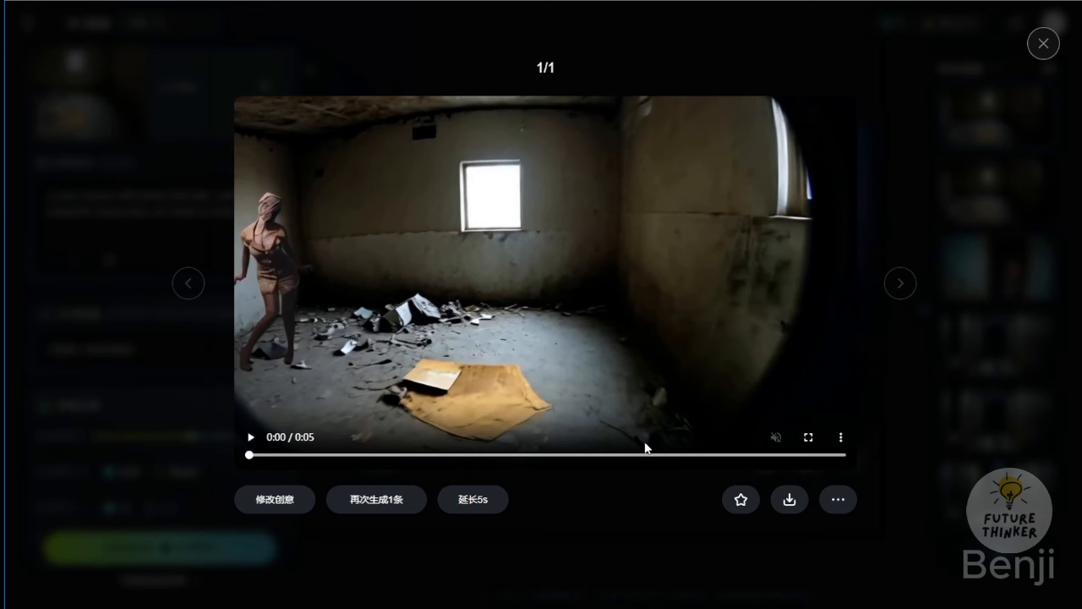
pyautogui.moveTo(391, 454); pyautogui.dragTo(521, 462)
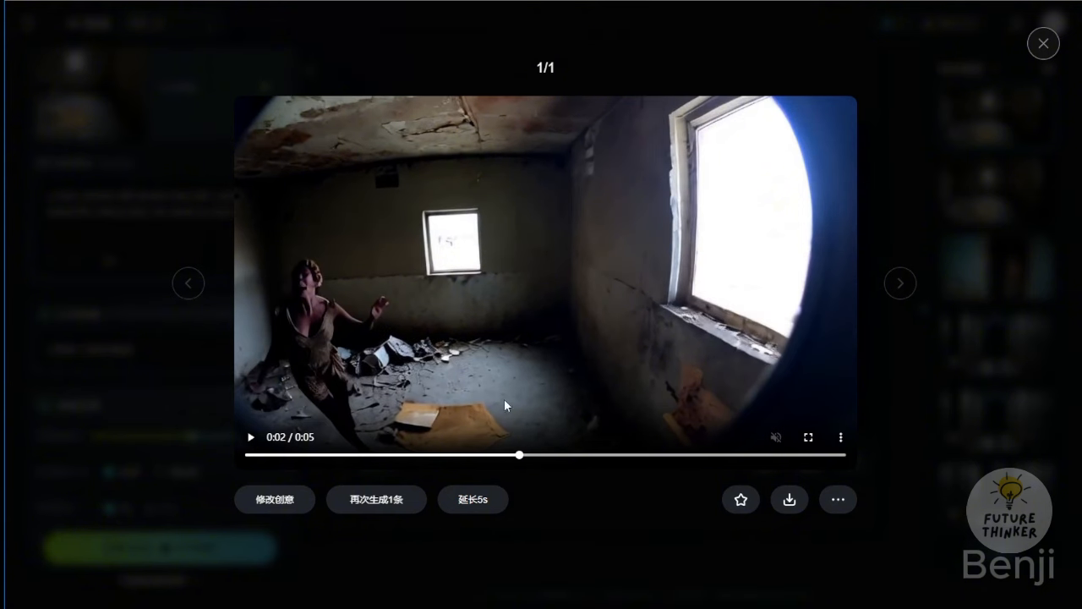
pyautogui.moveTo(540, 463); pyautogui.dragTo(682, 462)
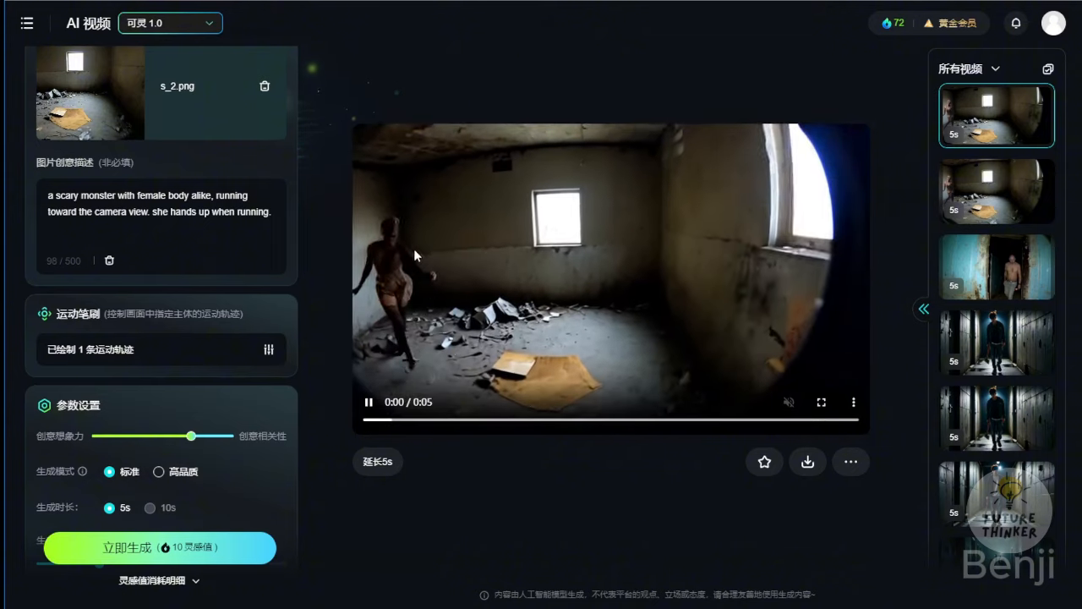
pyautogui.click(368, 404)
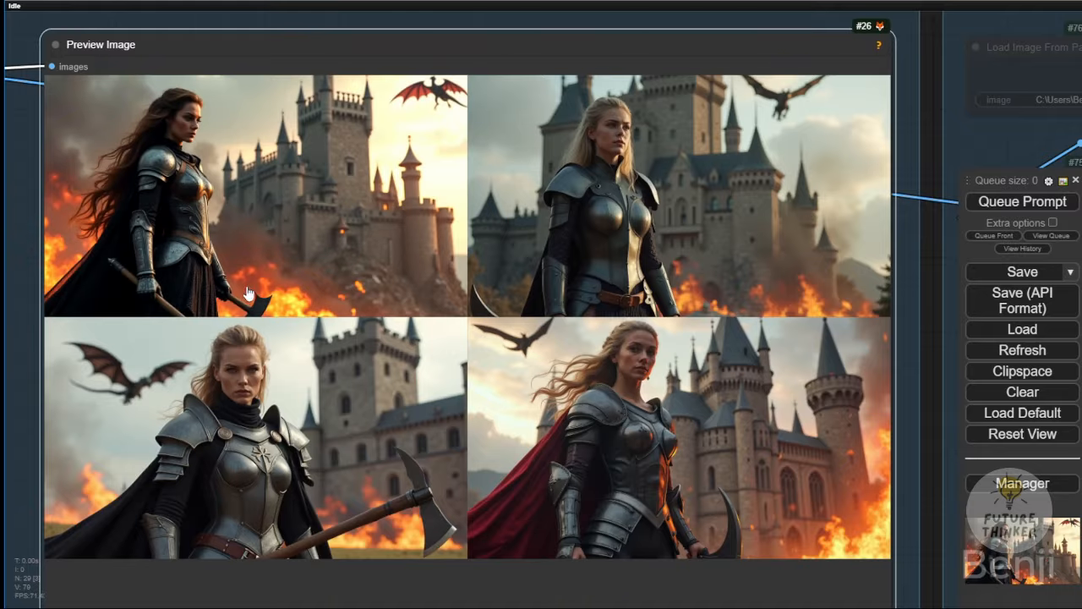
# - Switch to ComfyUI and examine the four armoured warrior previews together with the sampler nodes that feed them
pyautogui.scroll(-4, 211, 273)
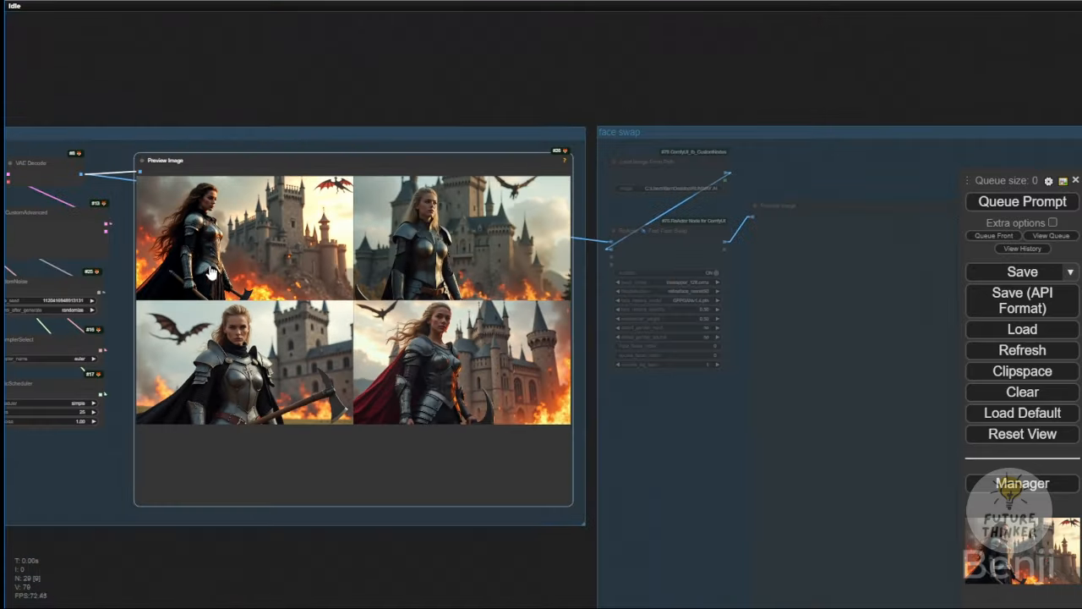
pyautogui.moveTo(242, 94); pyautogui.dragTo(574, 69)
pyautogui.scroll(3, 700, 343)
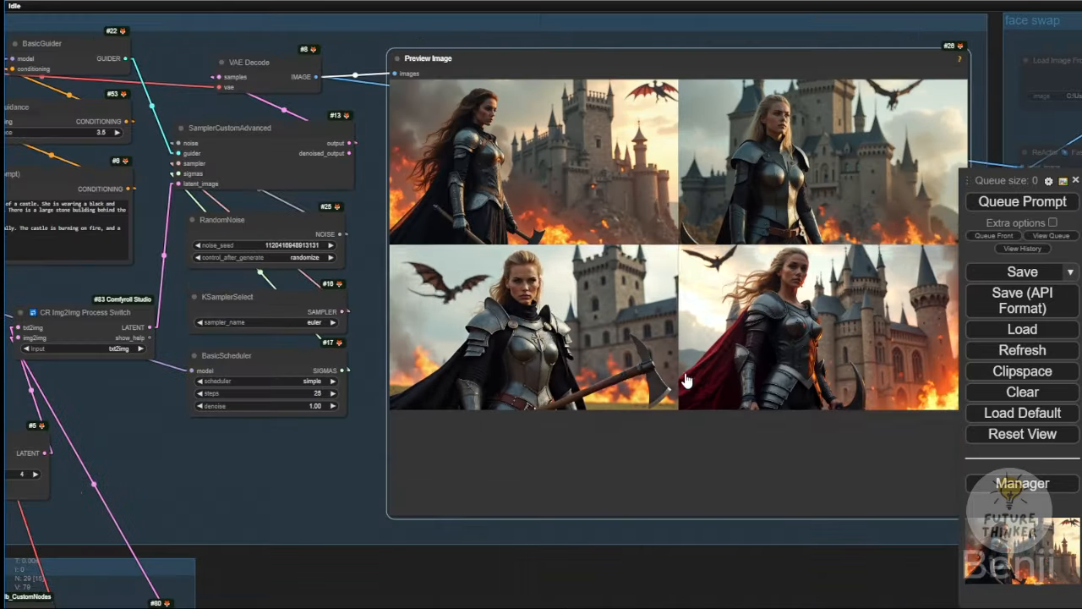